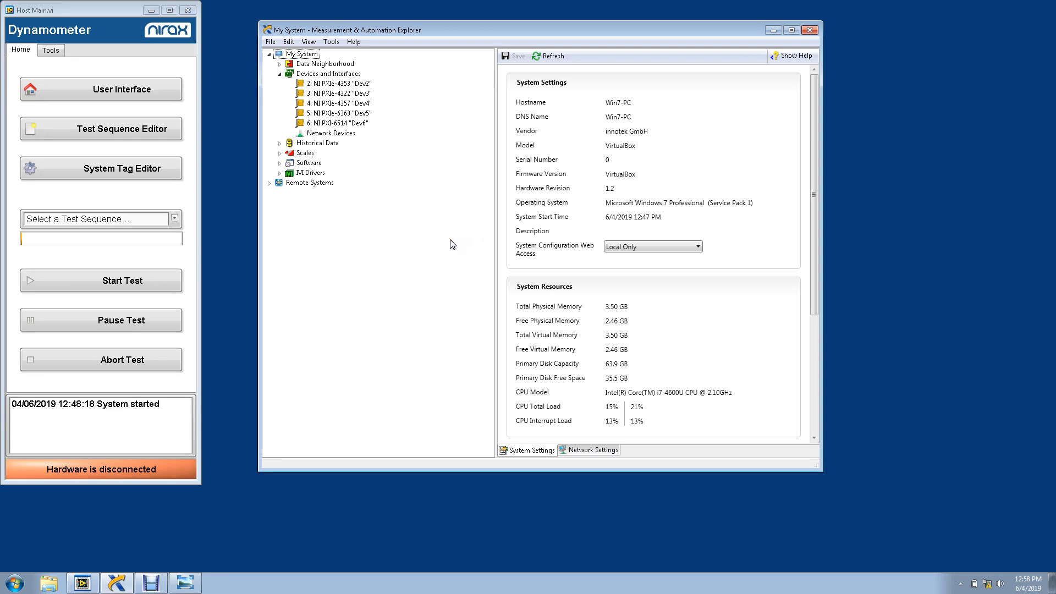
View the version information of Measurement & Automation Explorer and dismiss it.
left_click(352, 43)
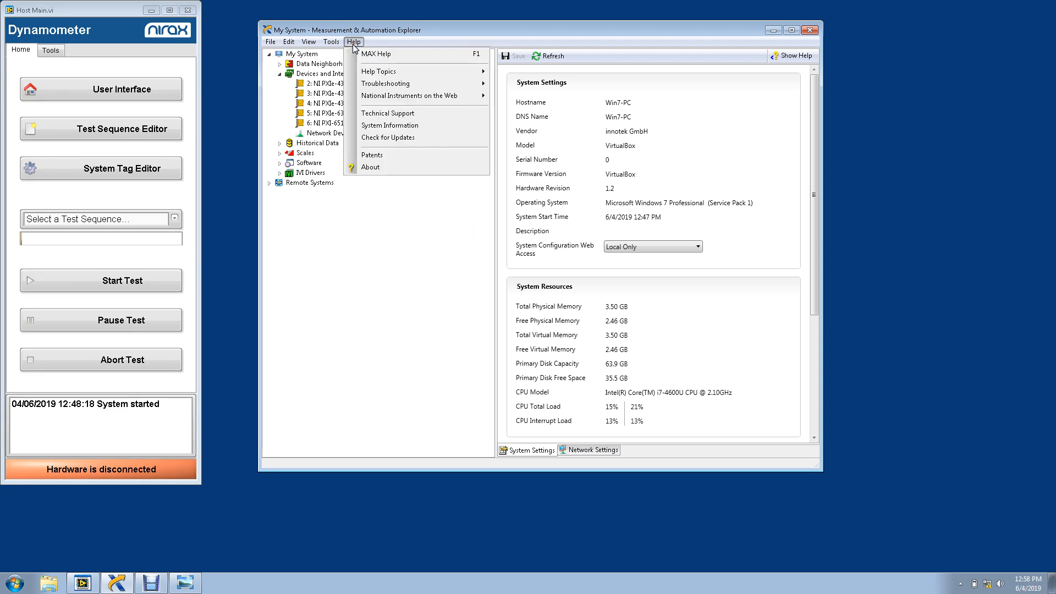
left_click(379, 167)
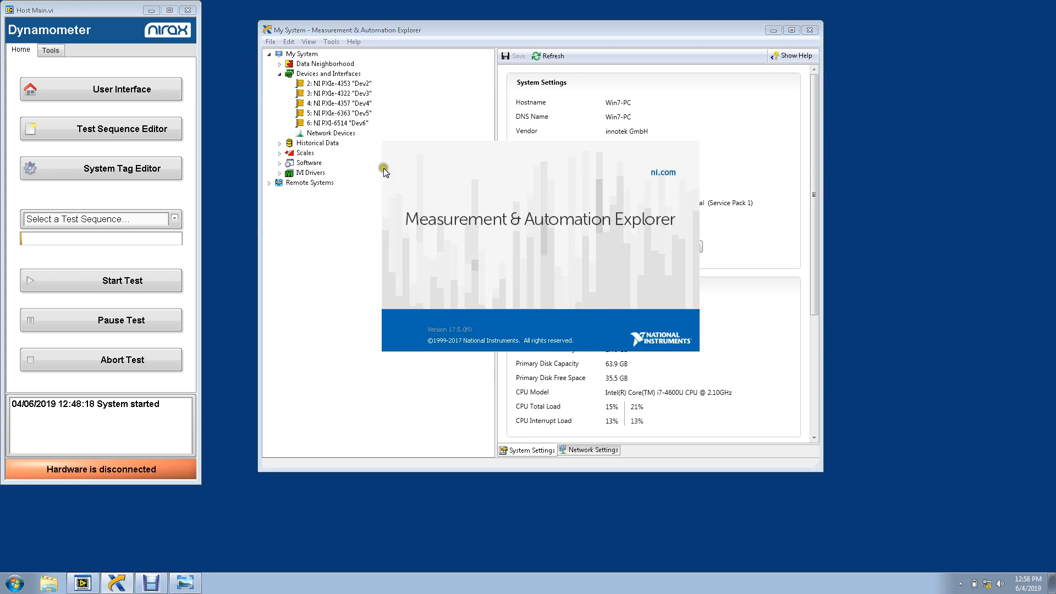
left_click(407, 265)
left_click(436, 255)
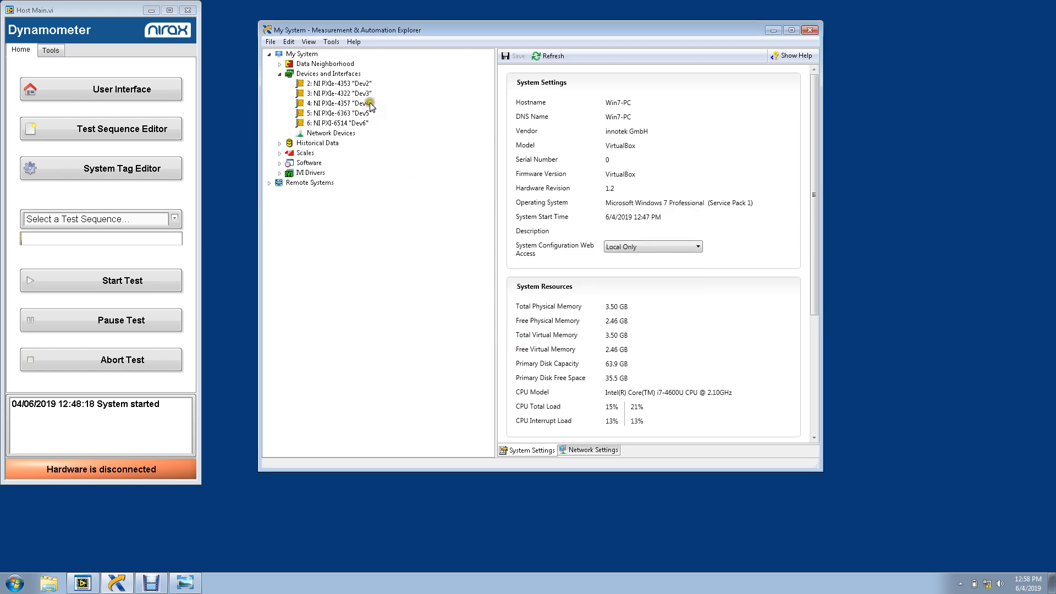
Review the settings of each of the five NI devices, from the PXIe-4353 in slot 2 to the PXI-6514 in slot 6.
left_click(348, 82)
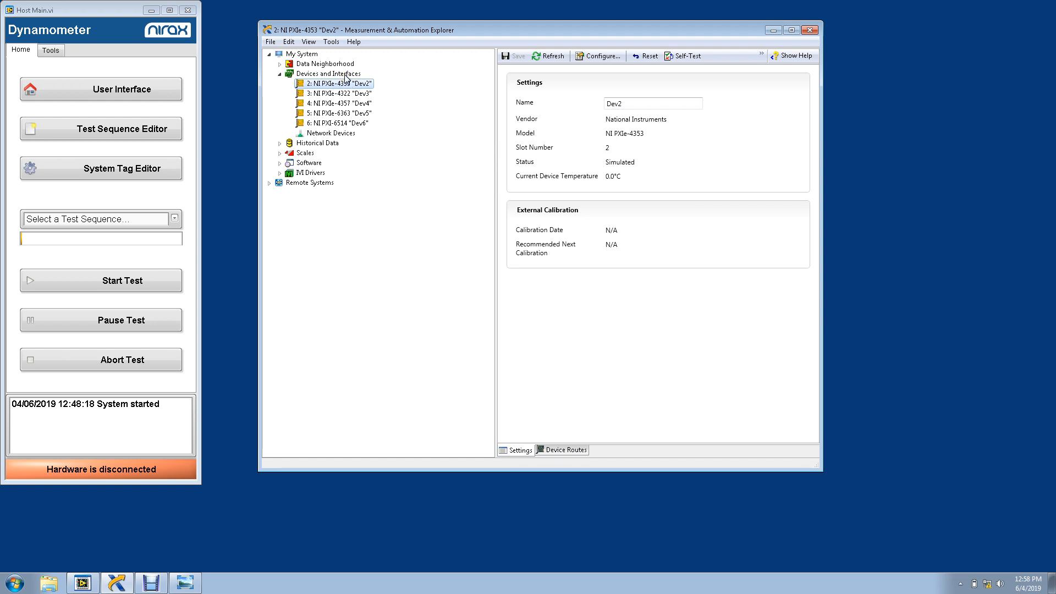
left_click(355, 94)
left_click(358, 104)
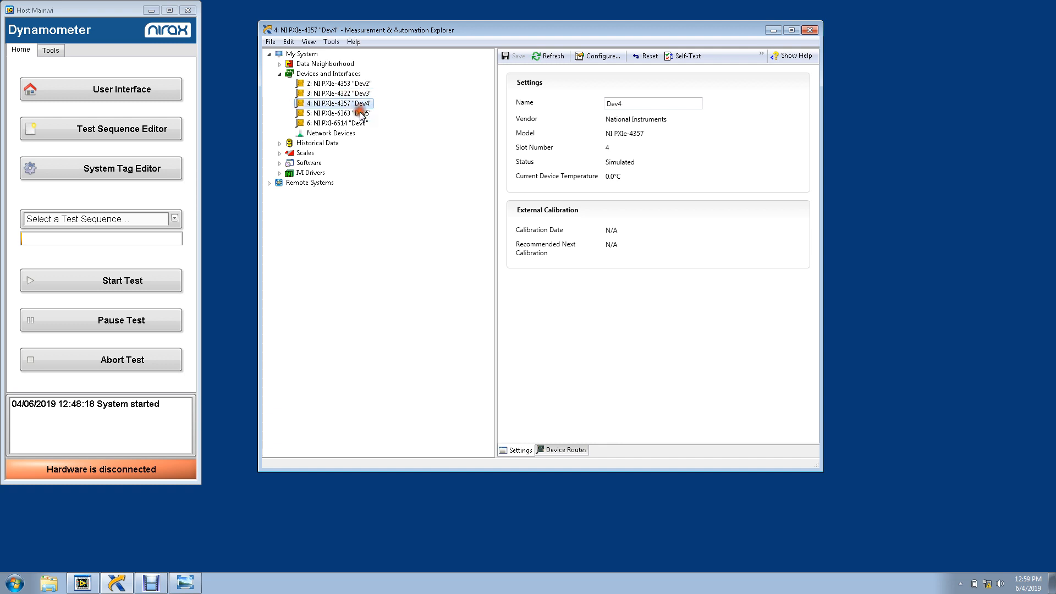
left_click(361, 113)
left_click(361, 123)
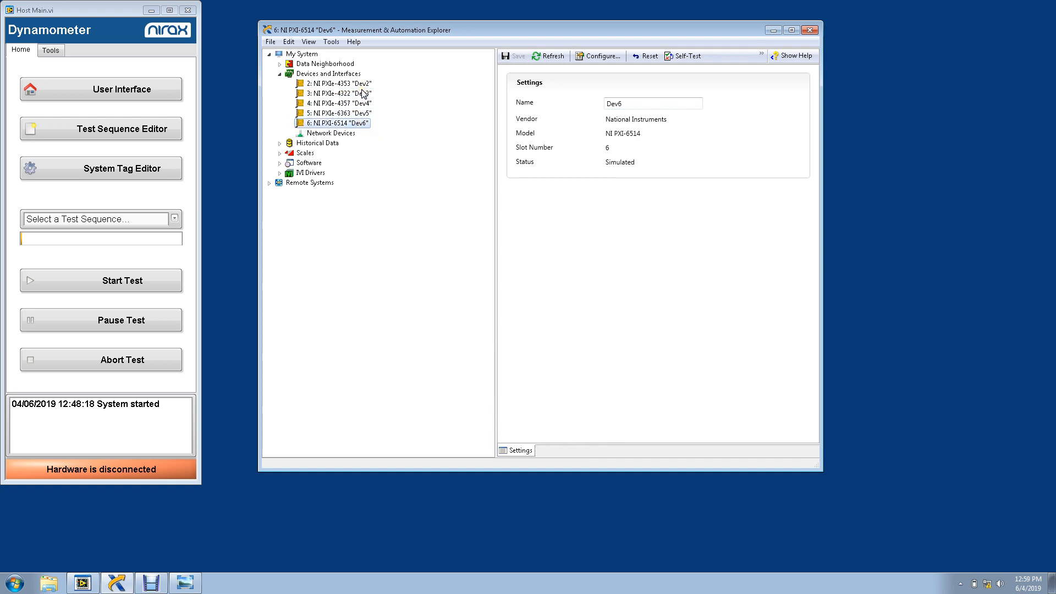
Try to create a simulated NI-DAQmx device or modular instrument under Devices and Interfaces.
left_click(351, 75)
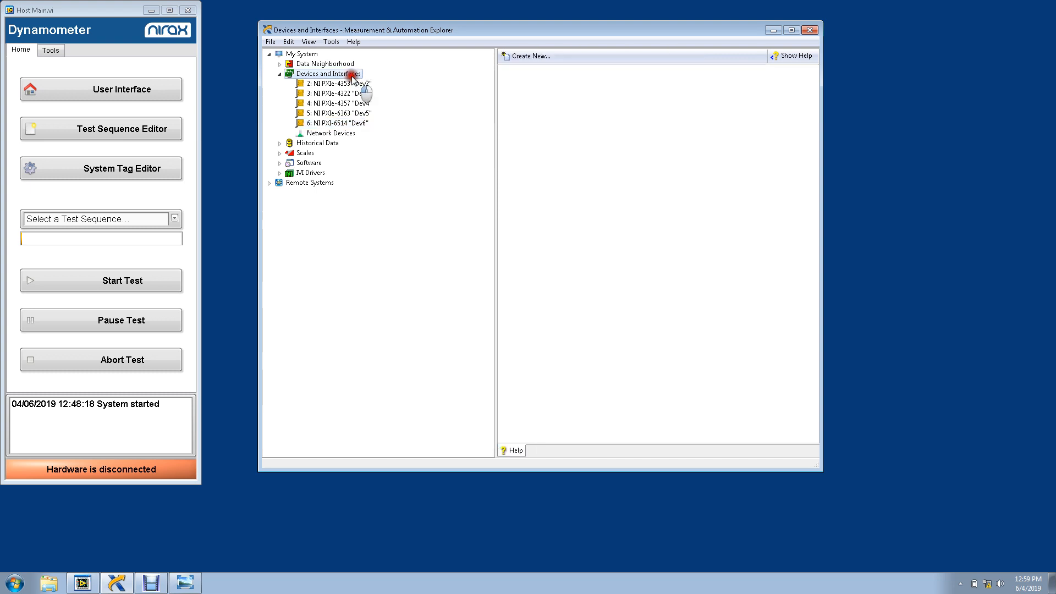
right_click(353, 78)
left_click(373, 83)
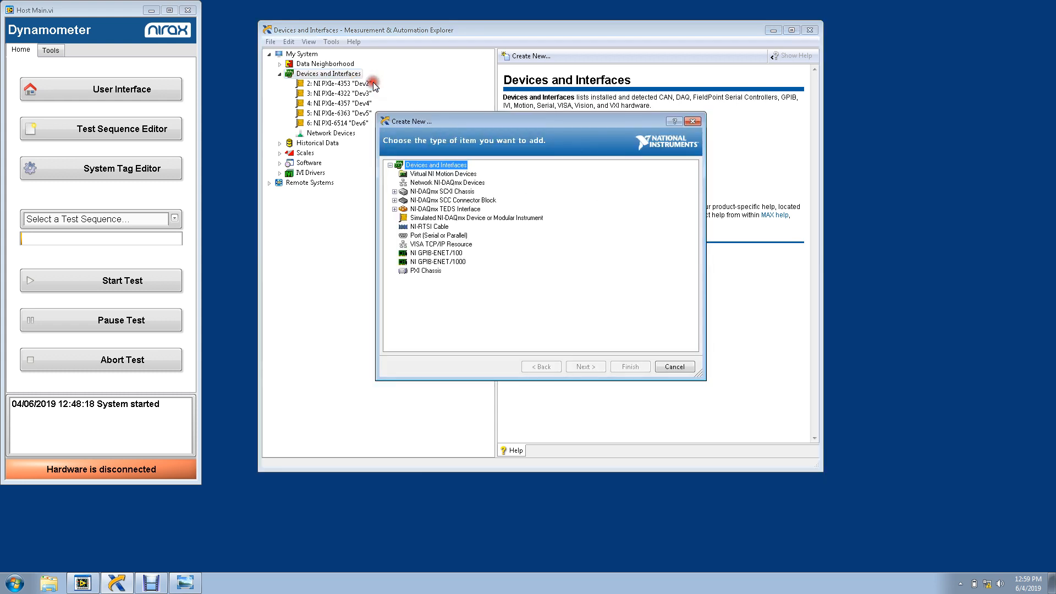
left_click(464, 219)
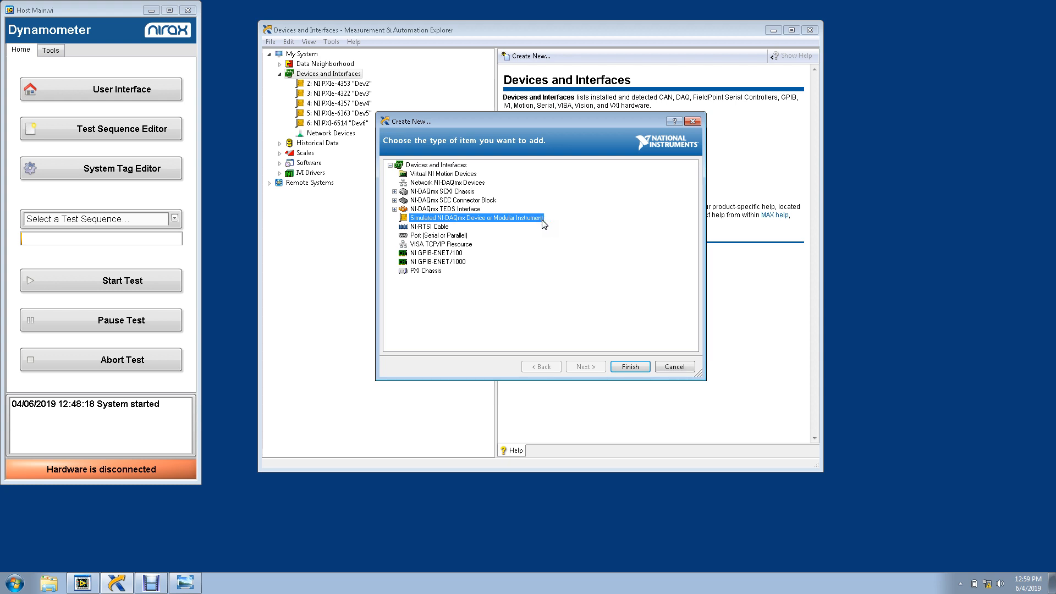
left_click(639, 364)
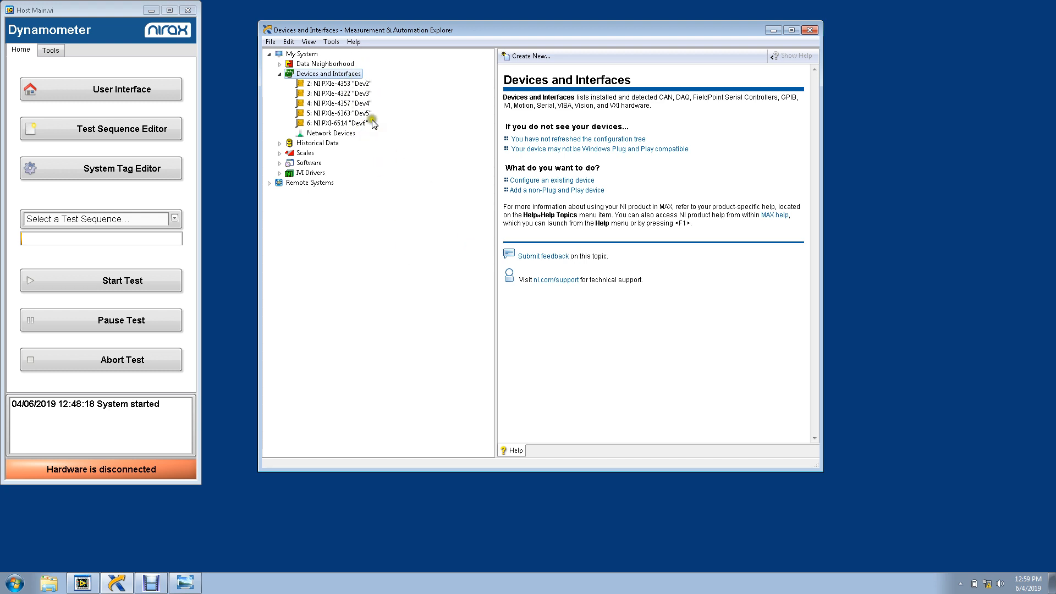
Close Measurement & Automation Explorer and examine the Dynamometer's User Interface window, closing it when done.
left_click(811, 31)
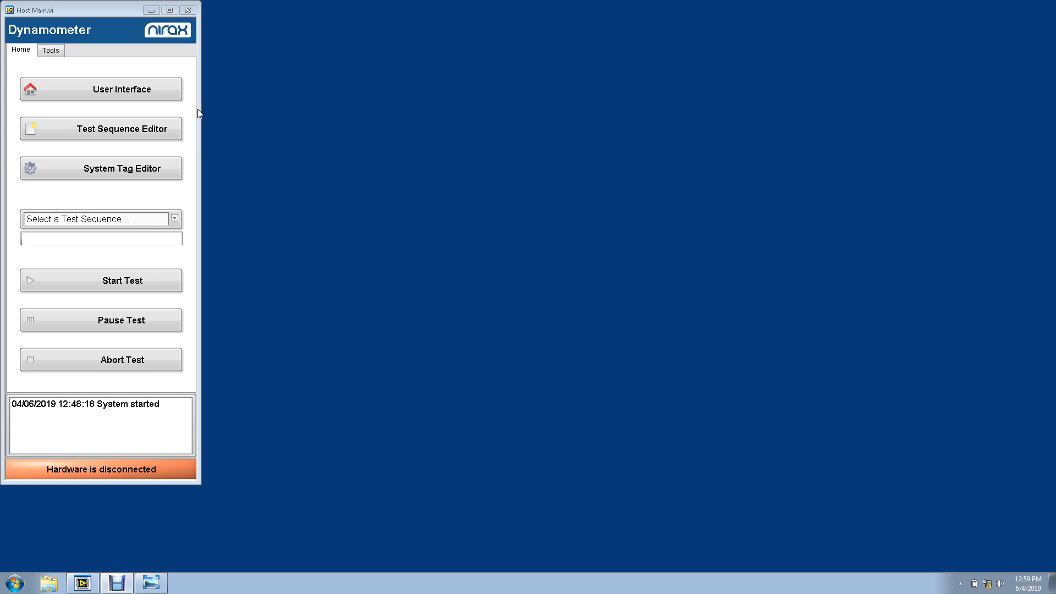
left_click(159, 84)
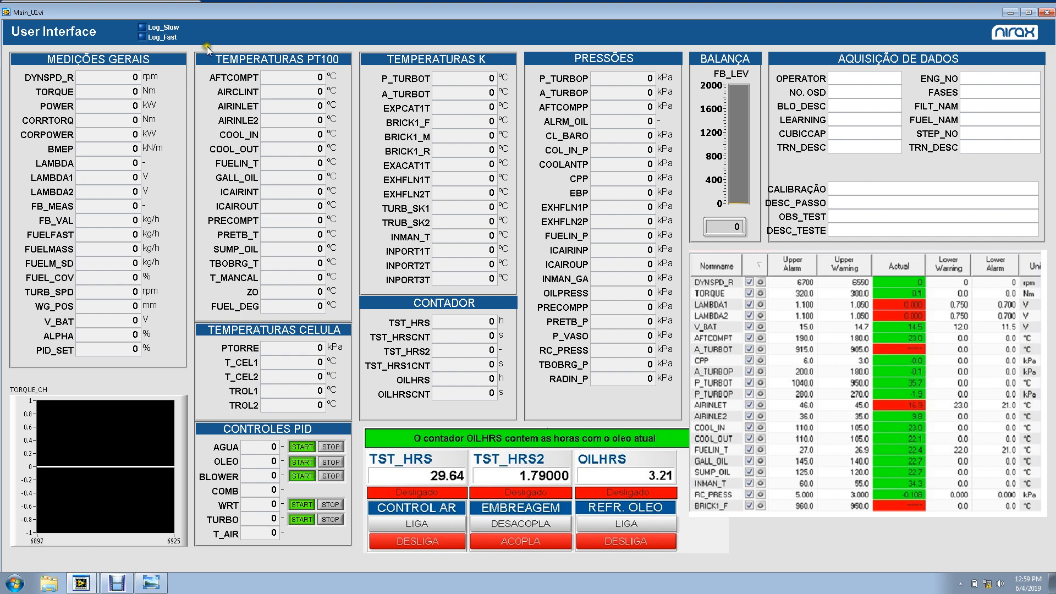
left_click(1048, 12)
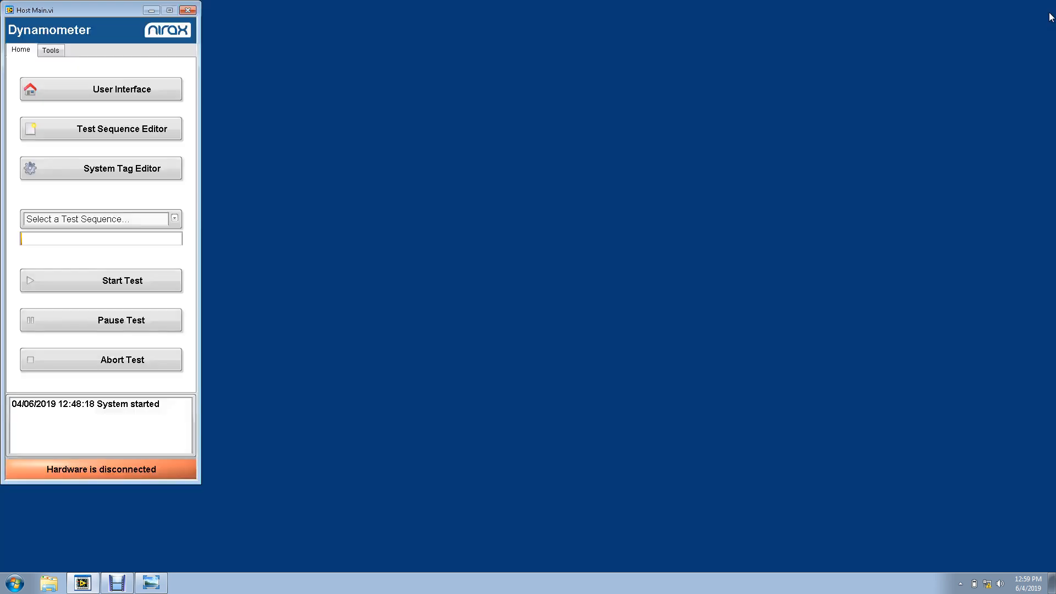
Launch the System Tag Editor from the Dynamometer window and load the configuration file Sistema_PC_PXI.pcfg.
left_click(172, 169)
left_click(171, 170)
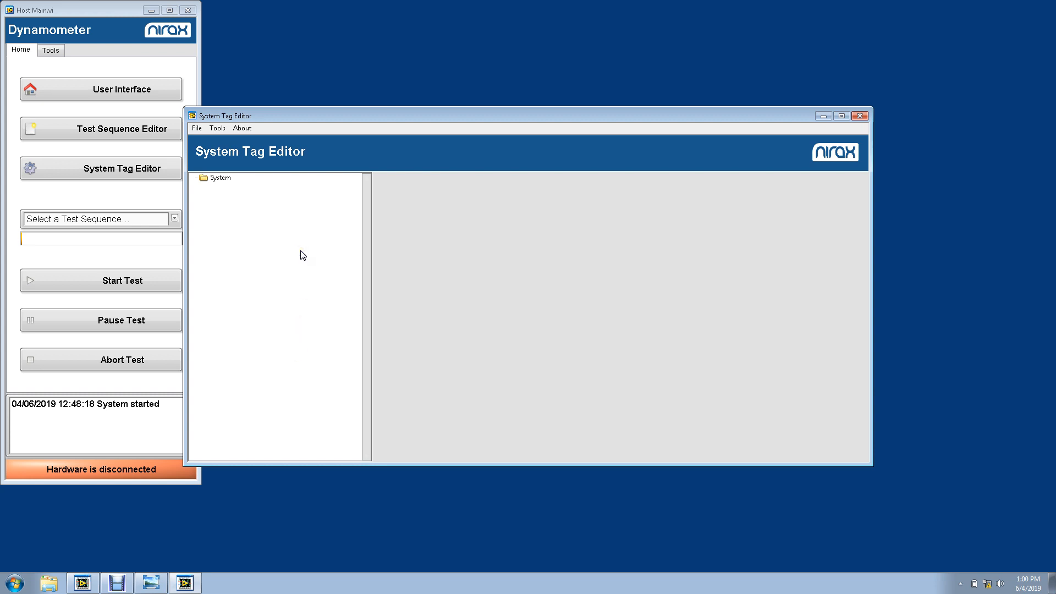
left_click(202, 127)
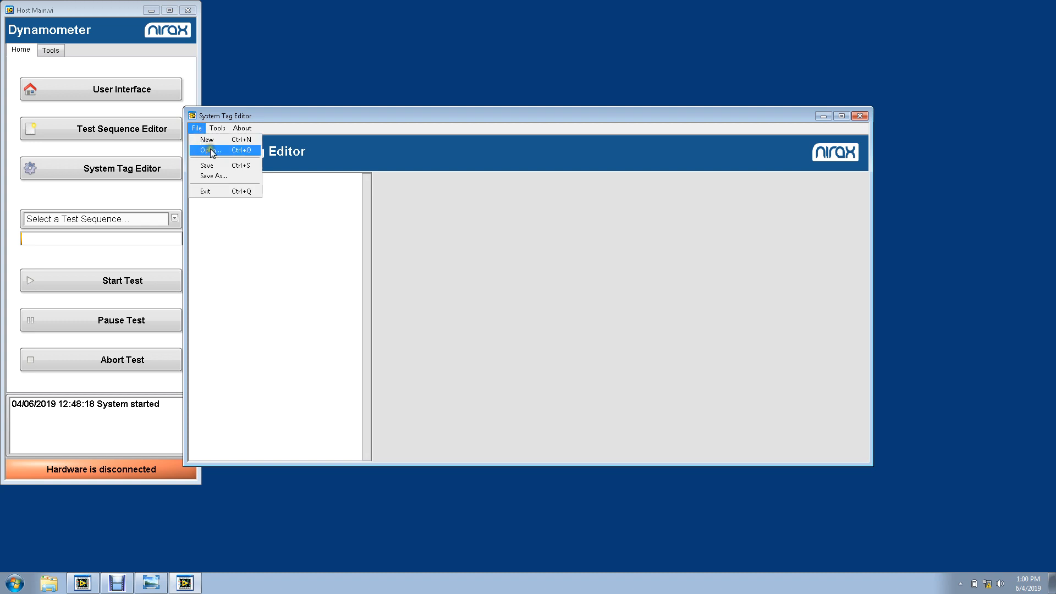
left_click(227, 152)
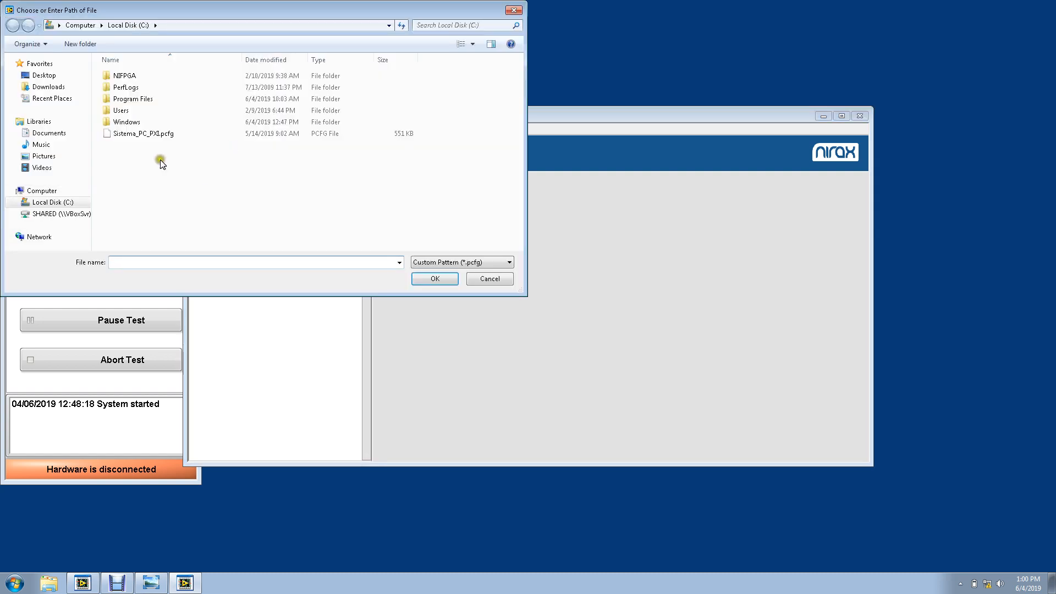
left_click(146, 136)
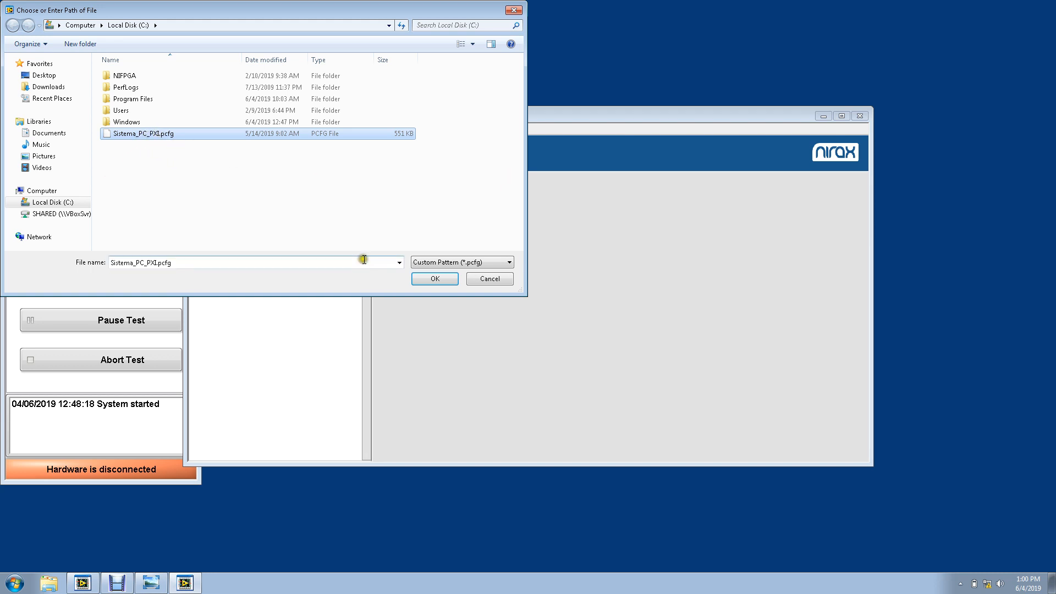
left_click(434, 281)
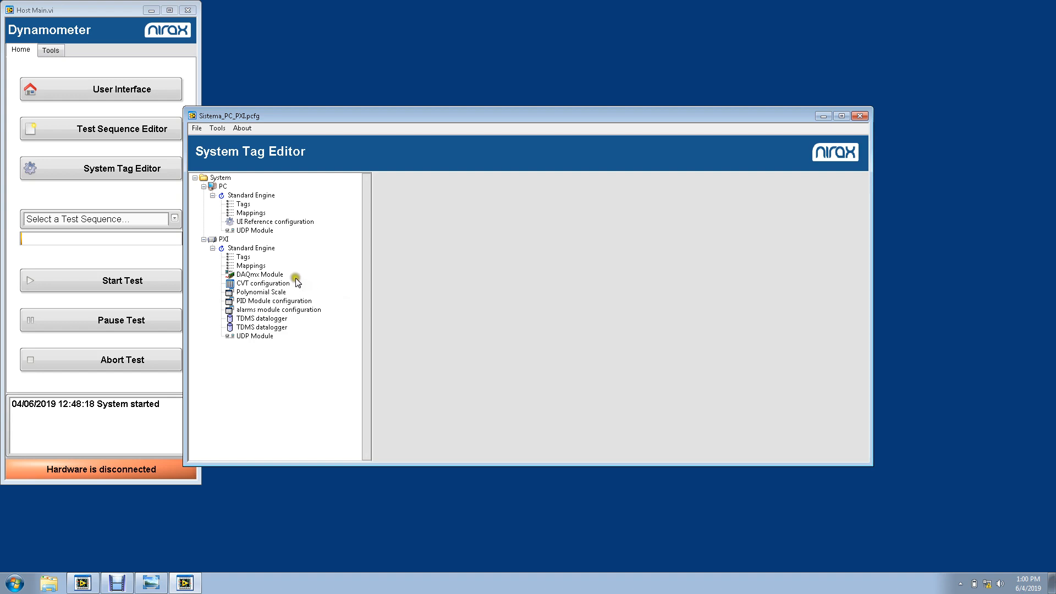
Review the tags, mappings and DAQmx Module channel configuration of the PXI's Standard Engine.
left_click(246, 258)
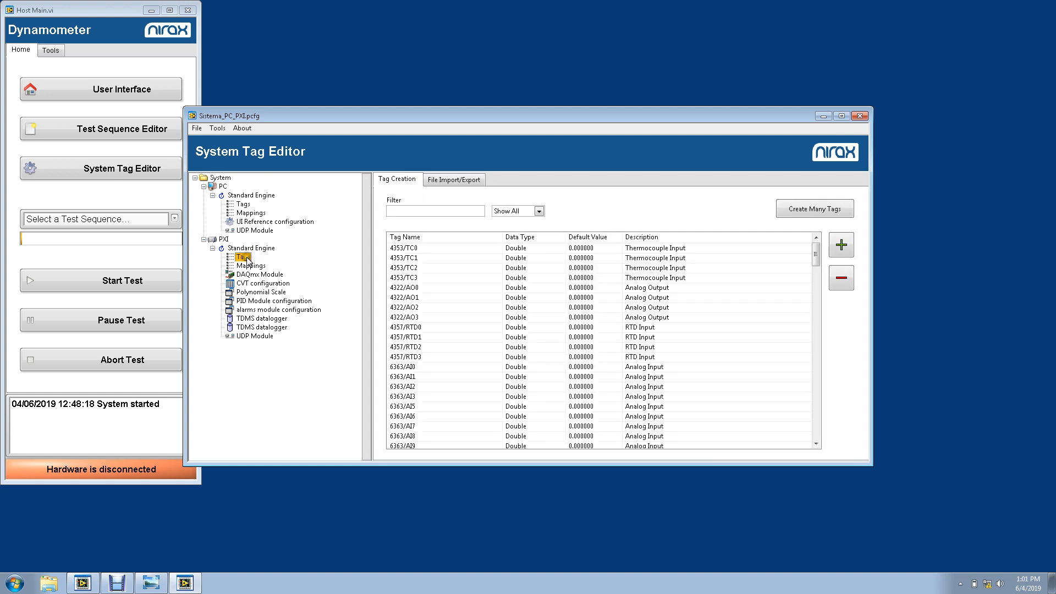
left_click(256, 268)
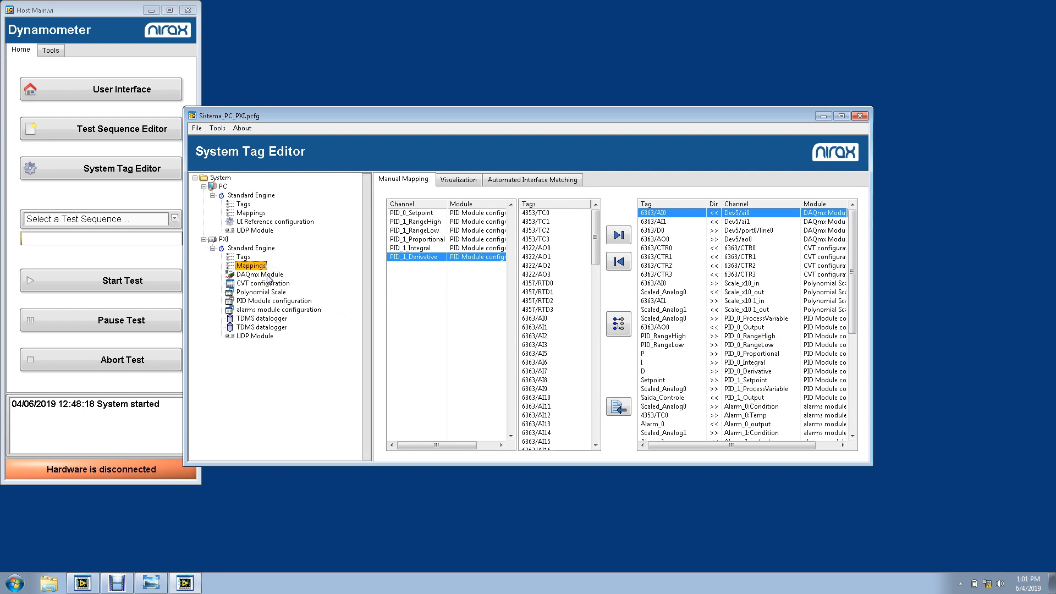
left_click(269, 277)
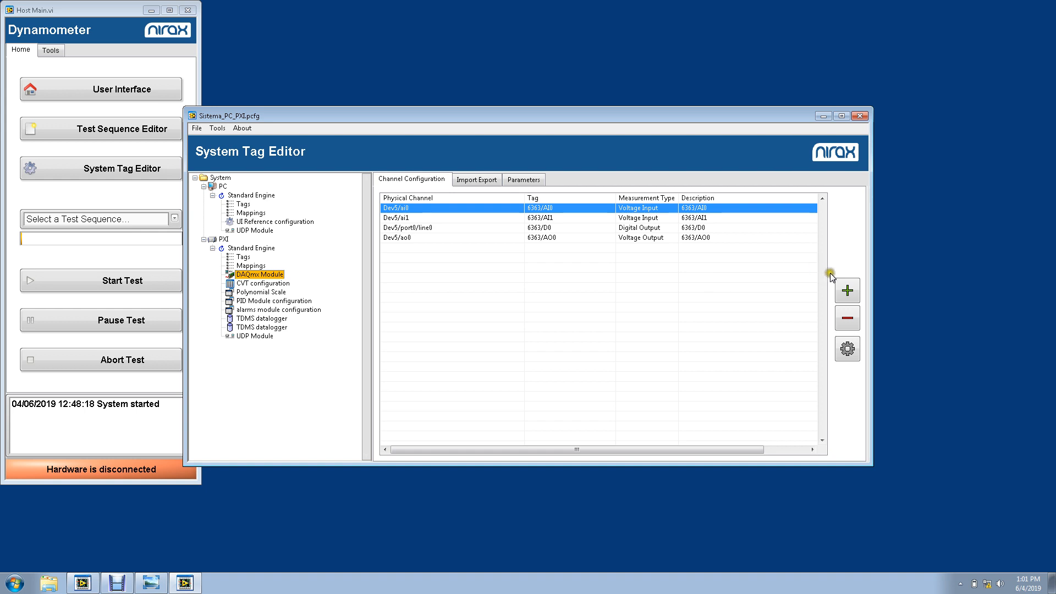
Try to add a DAQmx channel on Dev2/ai1 as a Voltage Input with tag 4353/TC0, and cancel the configuration.
left_click(849, 292)
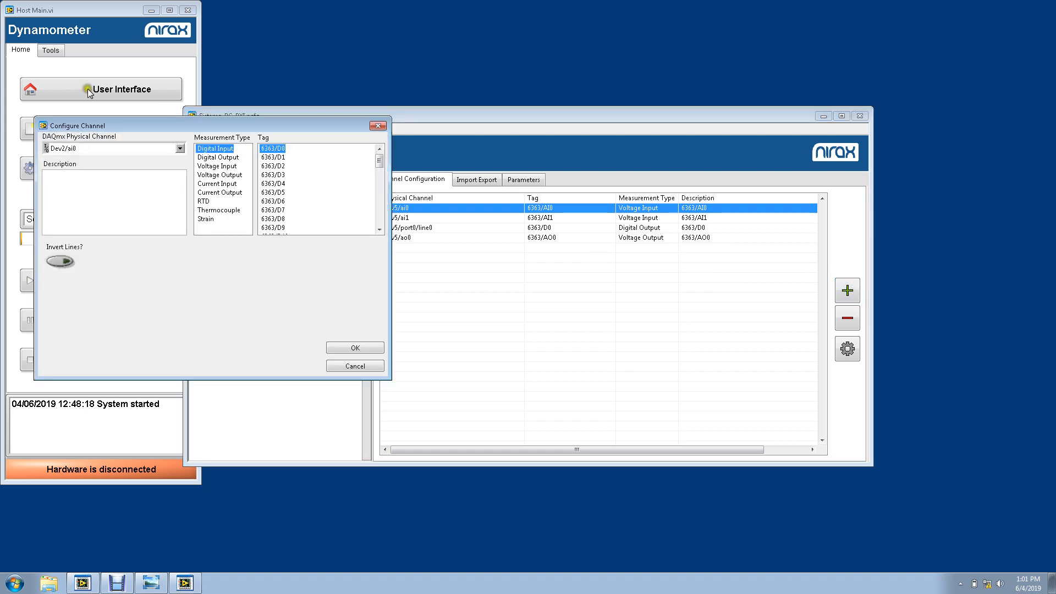
left_click(180, 148)
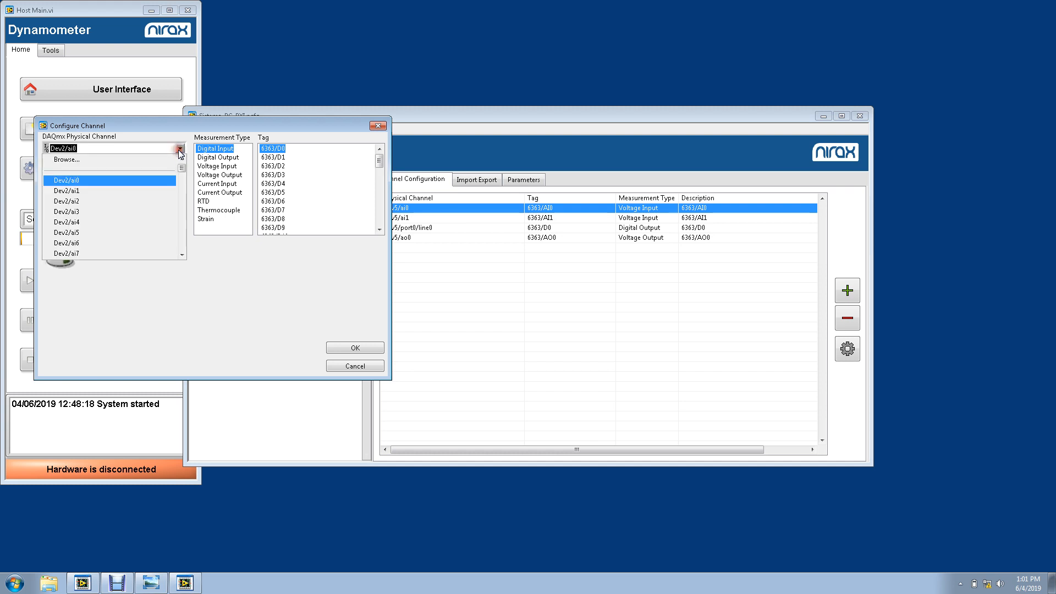
mouse_move(181, 162)
left_mouse_down()
mouse_move(182, 223)
mouse_move(181, 166)
left_mouse_up()
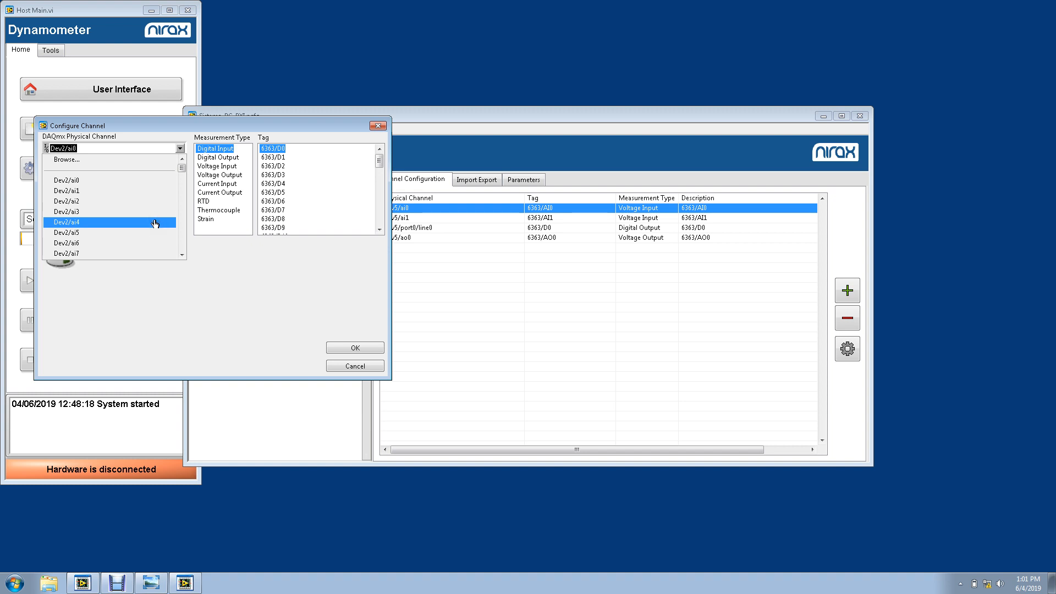
left_click(153, 194)
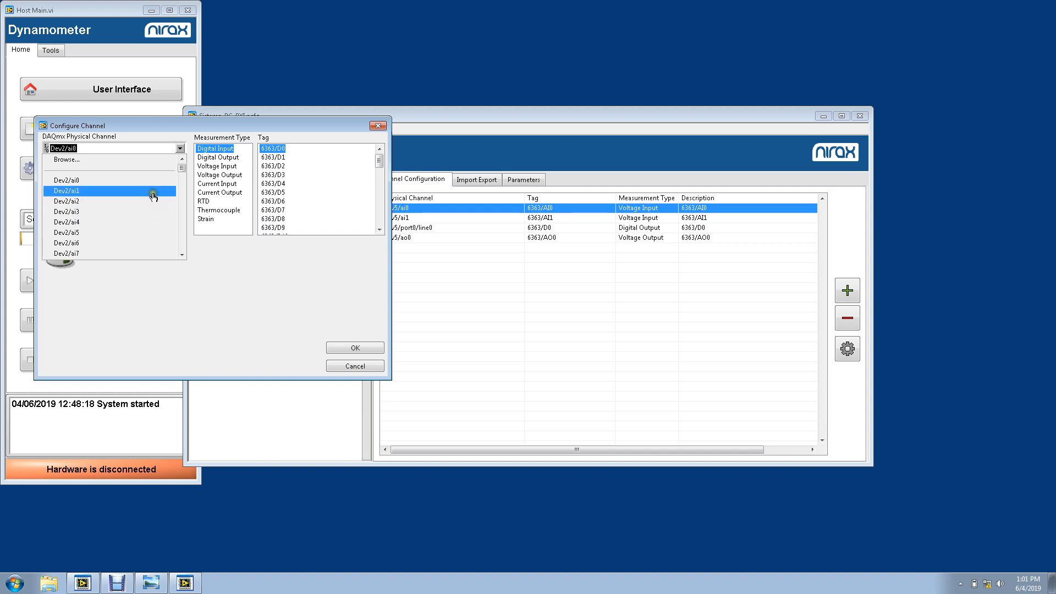
left_click(153, 192)
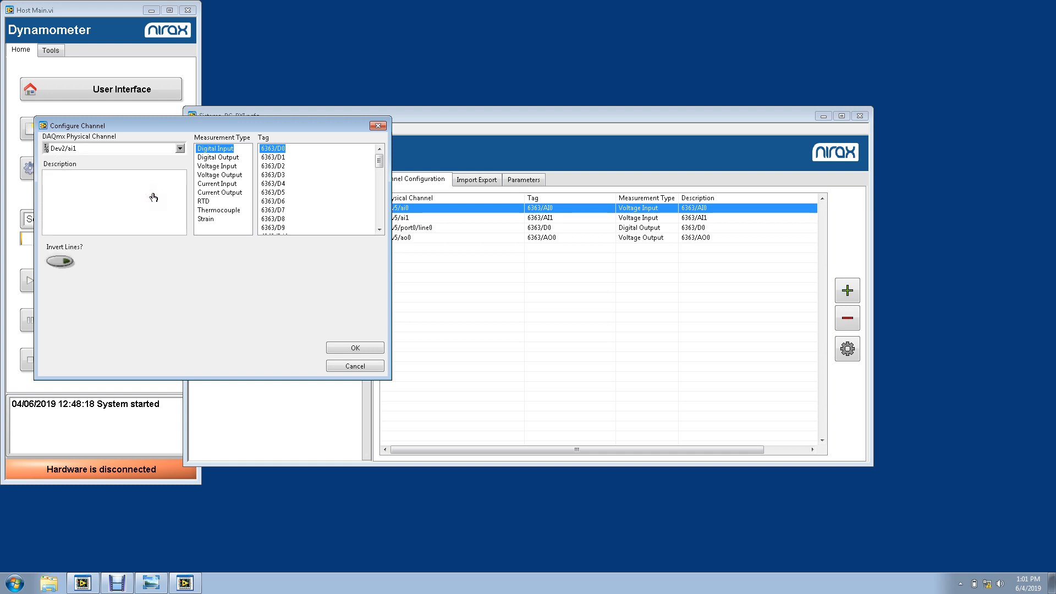
left_click(180, 148)
left_click(180, 148)
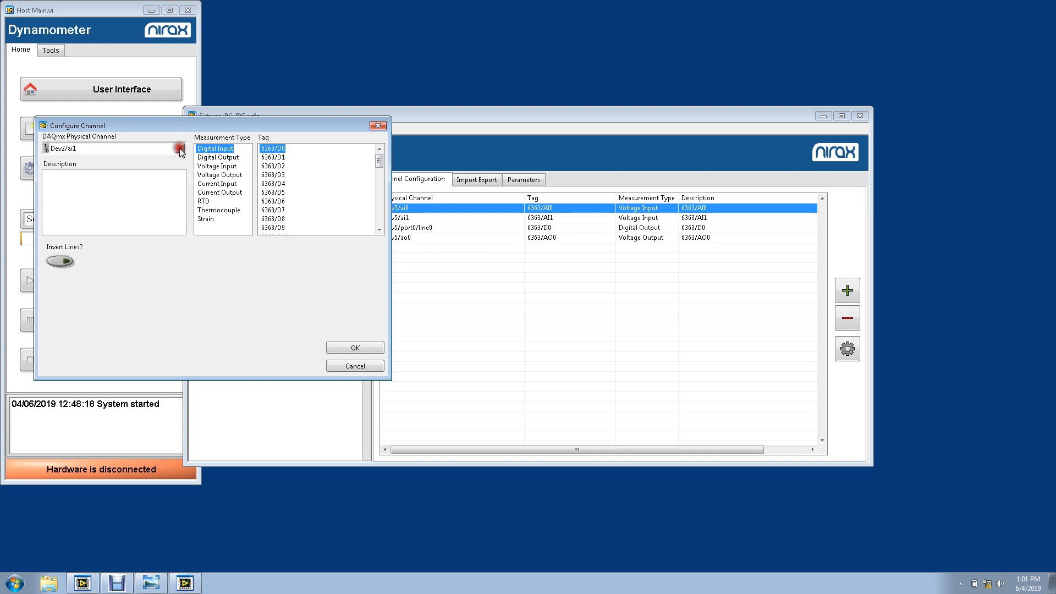
left_click(228, 167)
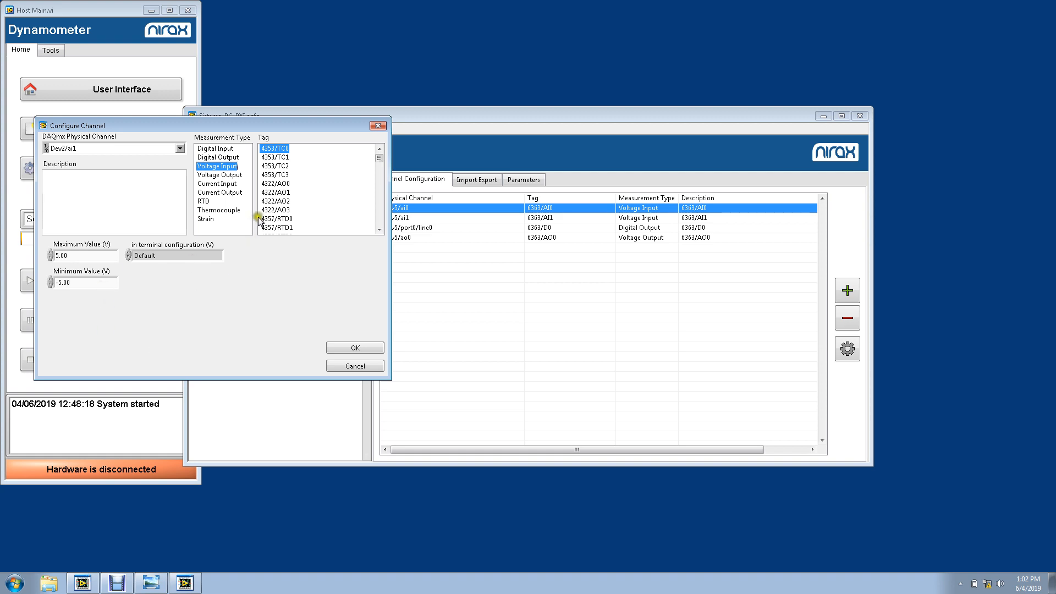
left_click(282, 149)
left_click(377, 368)
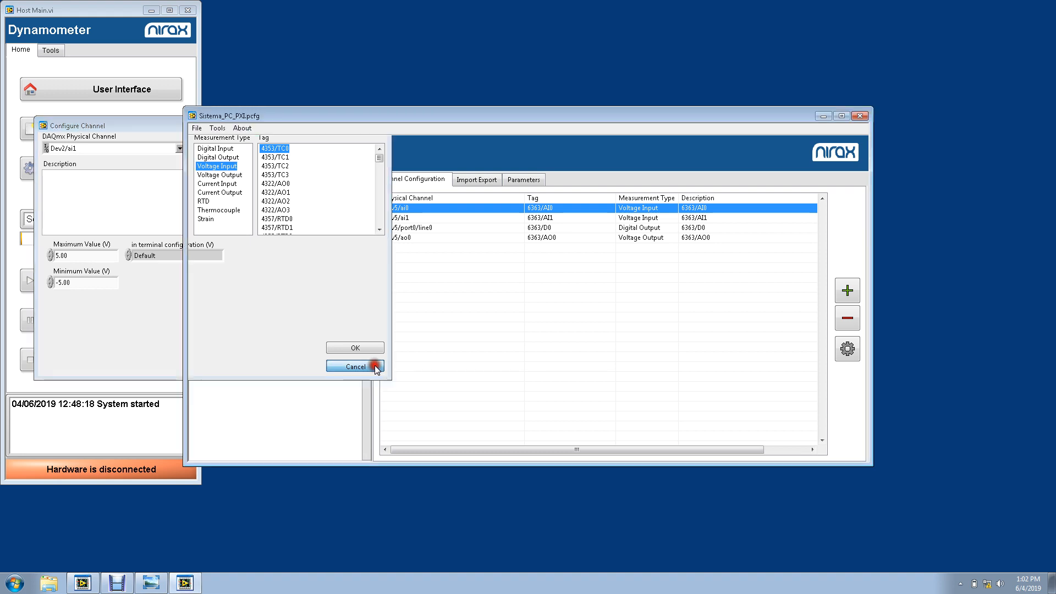
left_click(377, 367)
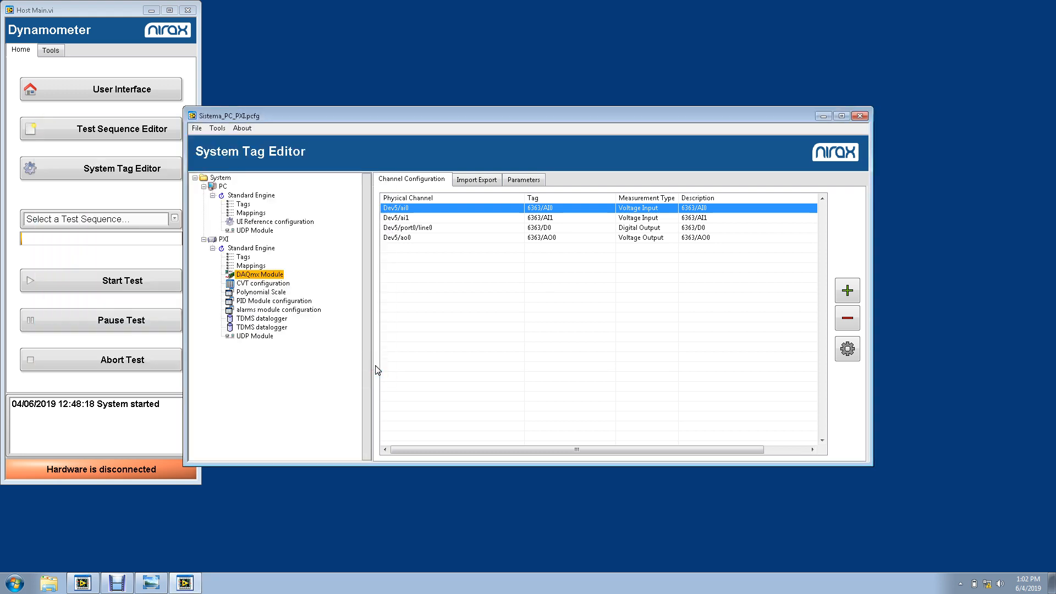
Look over the PXI tag list's options for creating multiple tags and importing or exporting tag files.
left_click(242, 257)
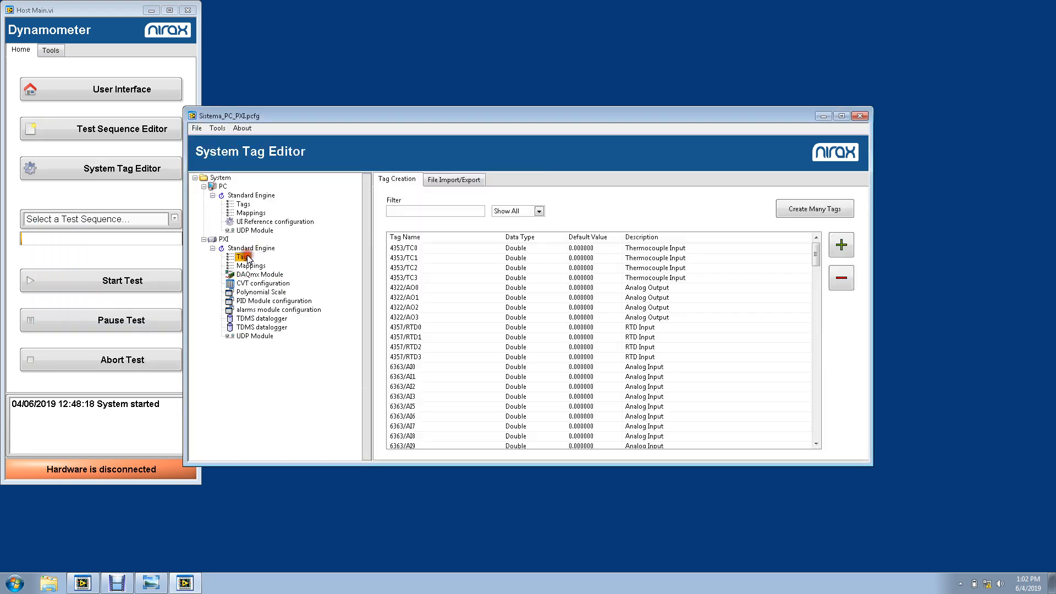
left_click(790, 216)
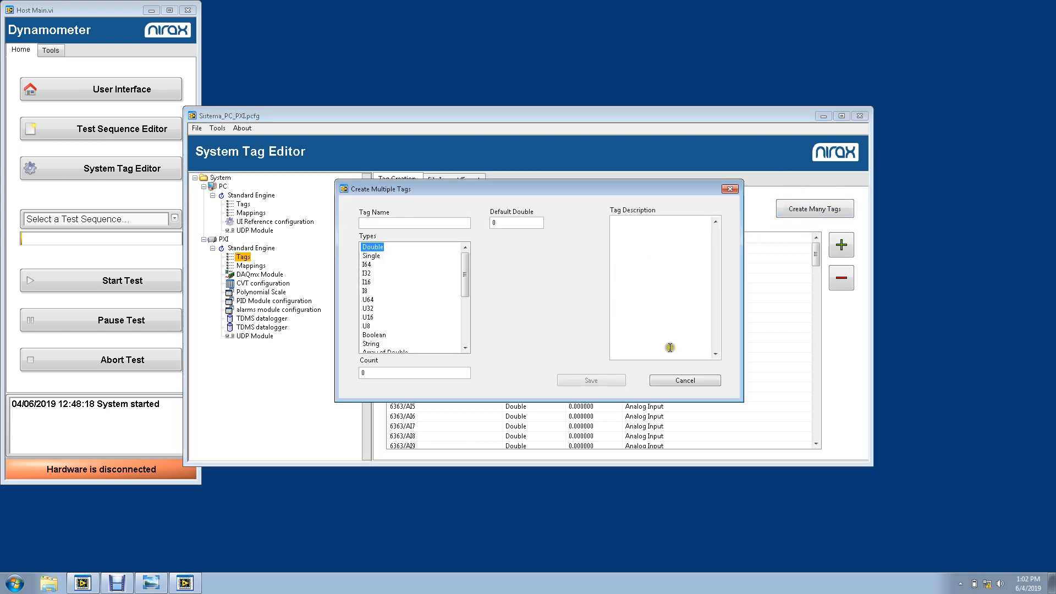
left_click(681, 380)
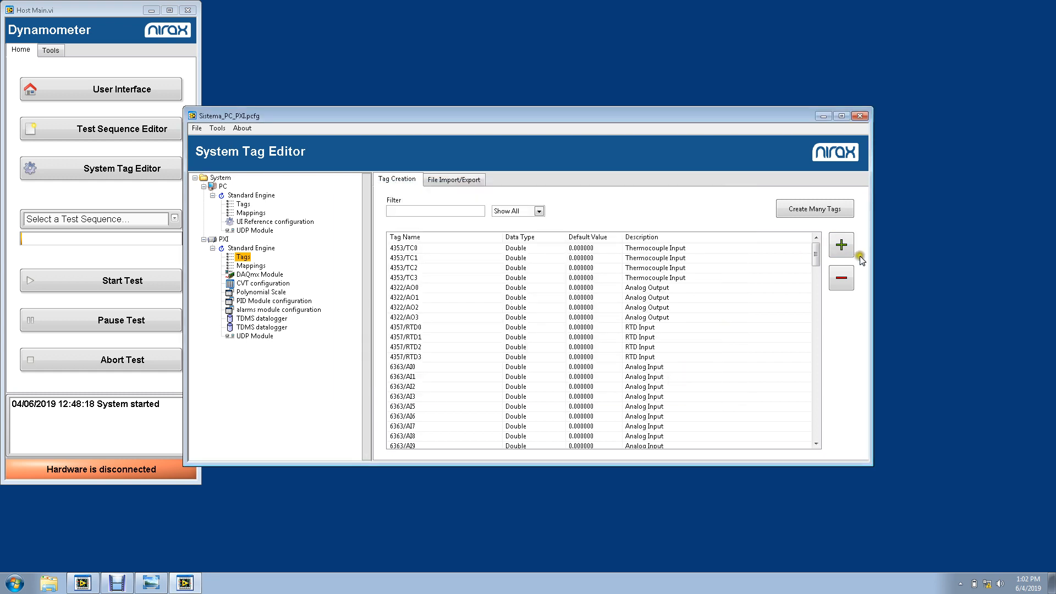
left_click(445, 180)
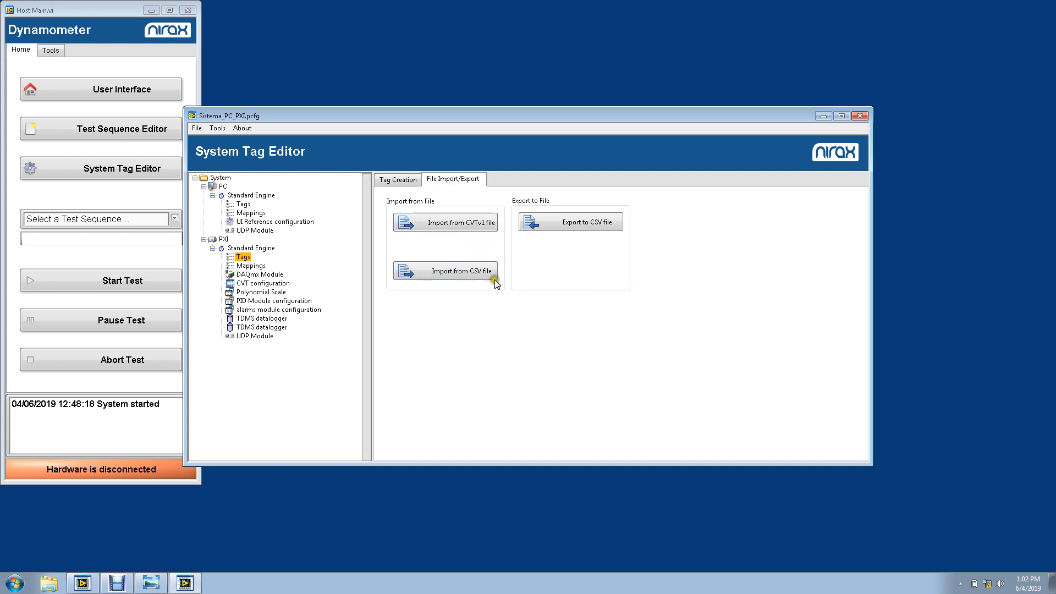
left_click(405, 179)
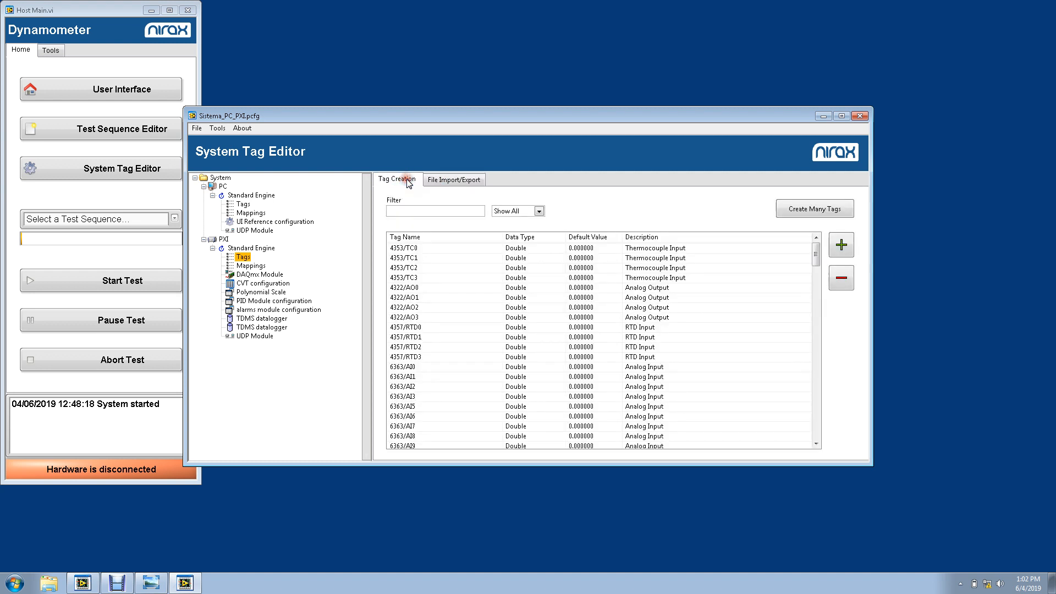
Review the PXI's Polynomial Scale module, checking Scale_x10's coefficients, its tag mappings and the tags available as output for 6363/AI0.
left_click(277, 293)
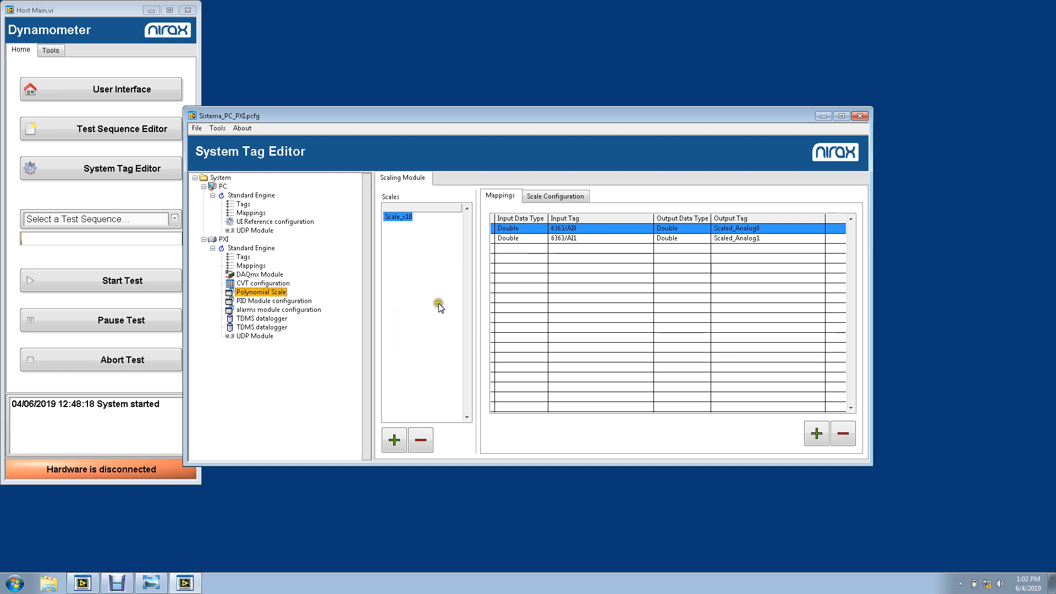
left_click(551, 197)
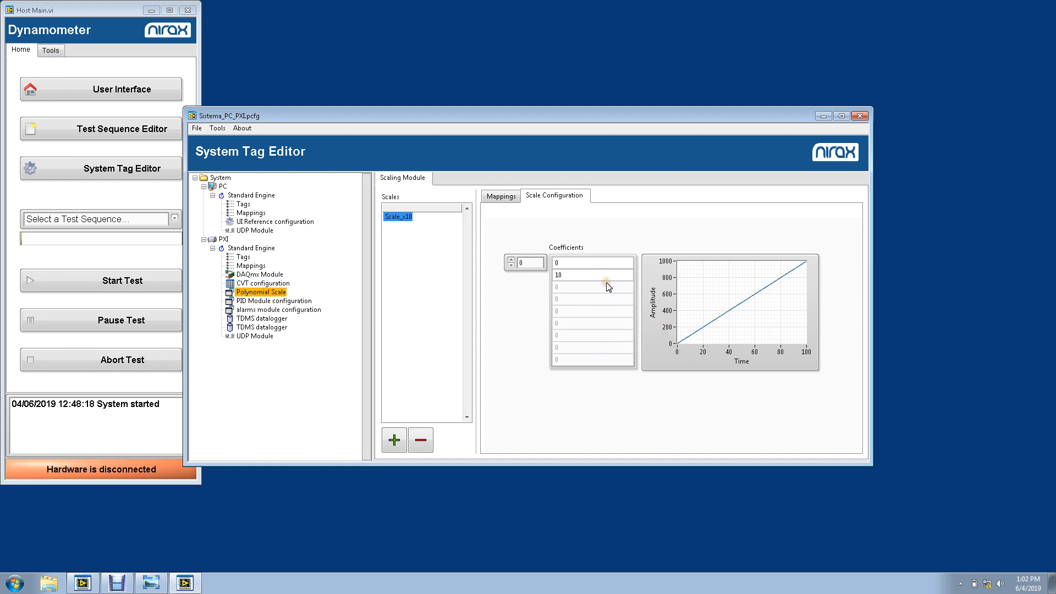
left_click(504, 196)
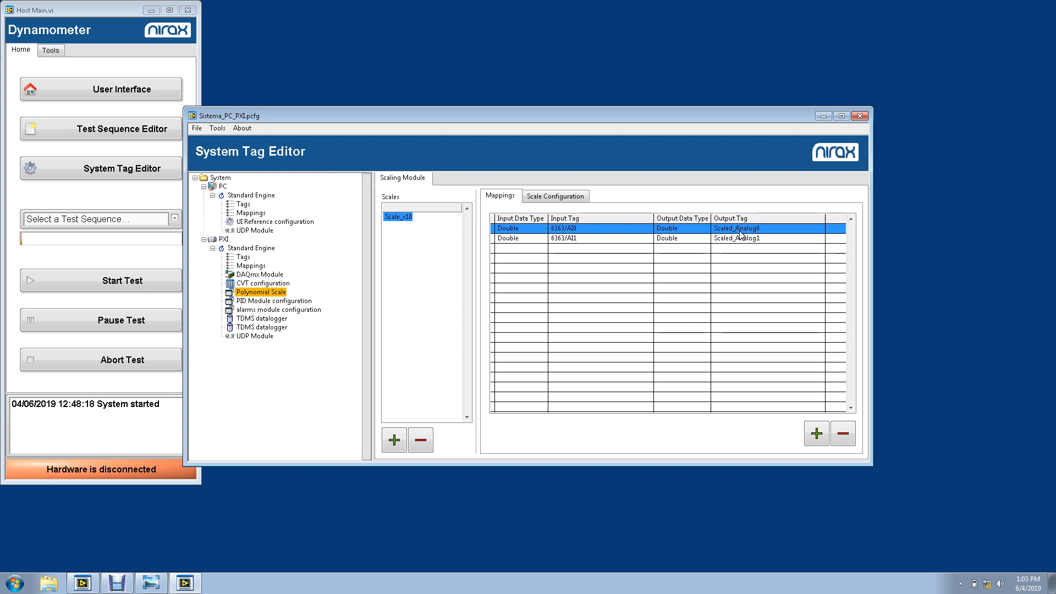
double_click(781, 231)
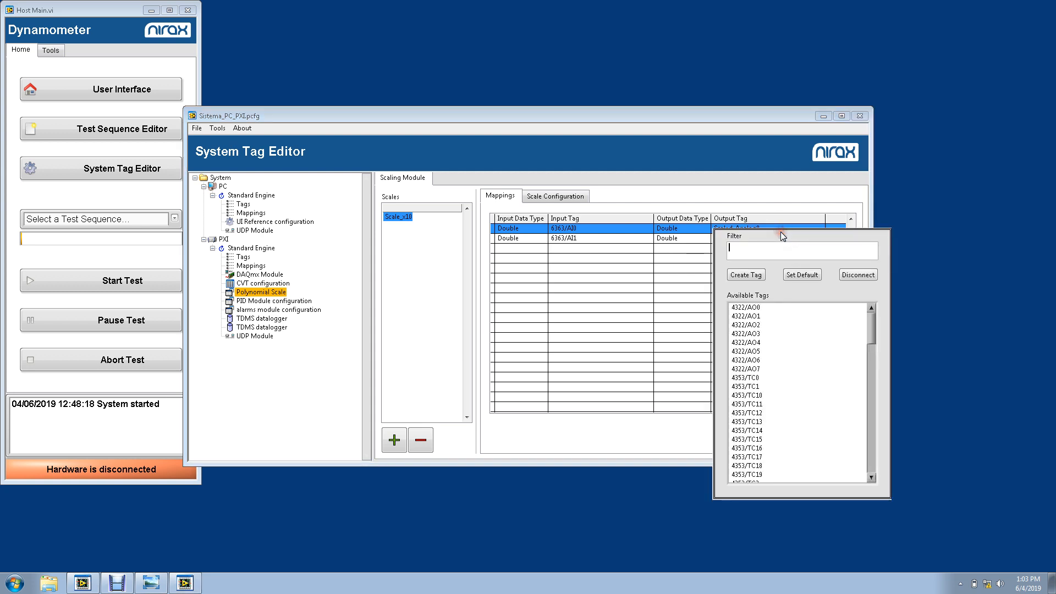
mouse_move(869, 326)
left_mouse_down()
mouse_move(873, 437)
mouse_move(881, 312)
left_mouse_up()
left_click(776, 282)
left_click(831, 197)
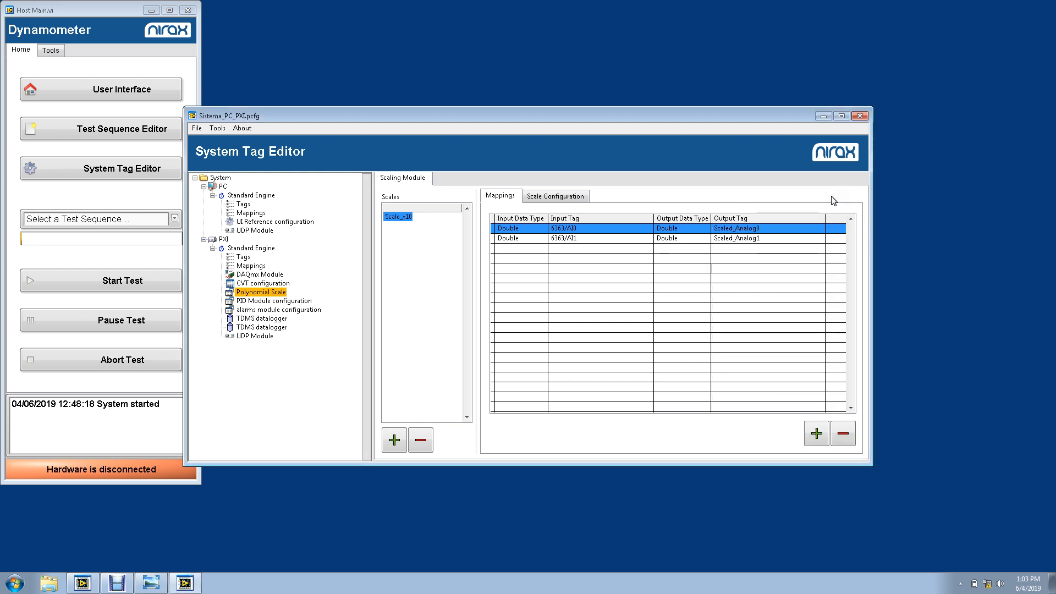
left_click(309, 302)
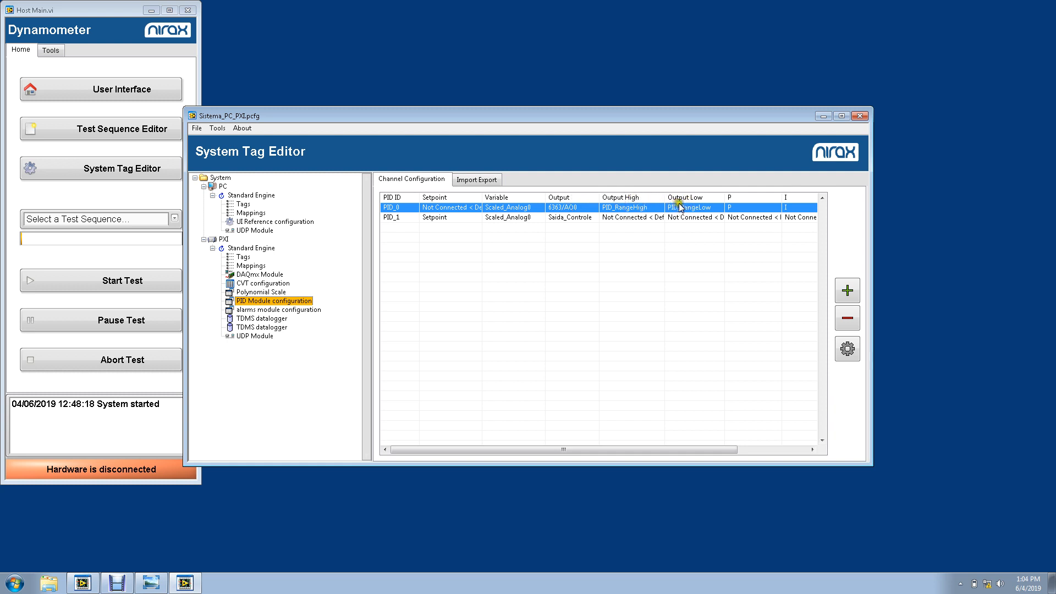
left_click(699, 450)
left_click_drag(699, 447, 771, 446)
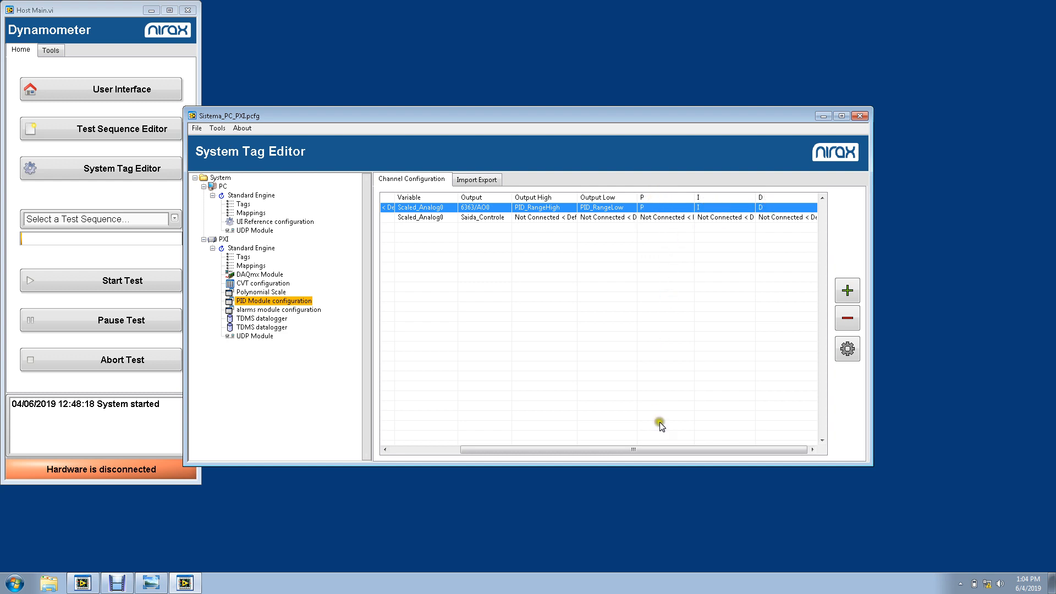
left_click(604, 448)
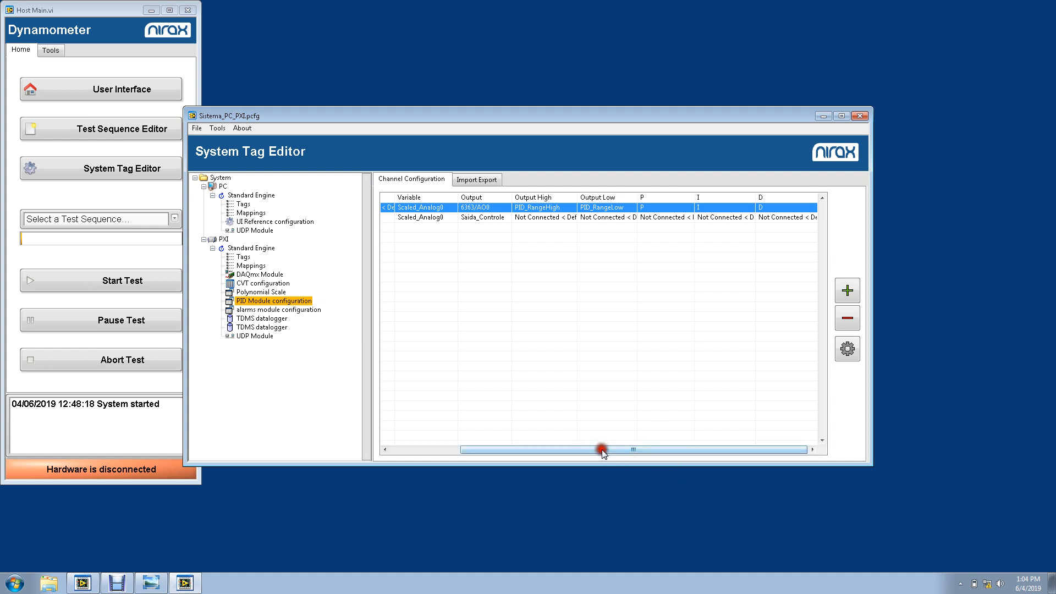
left_click(407, 448)
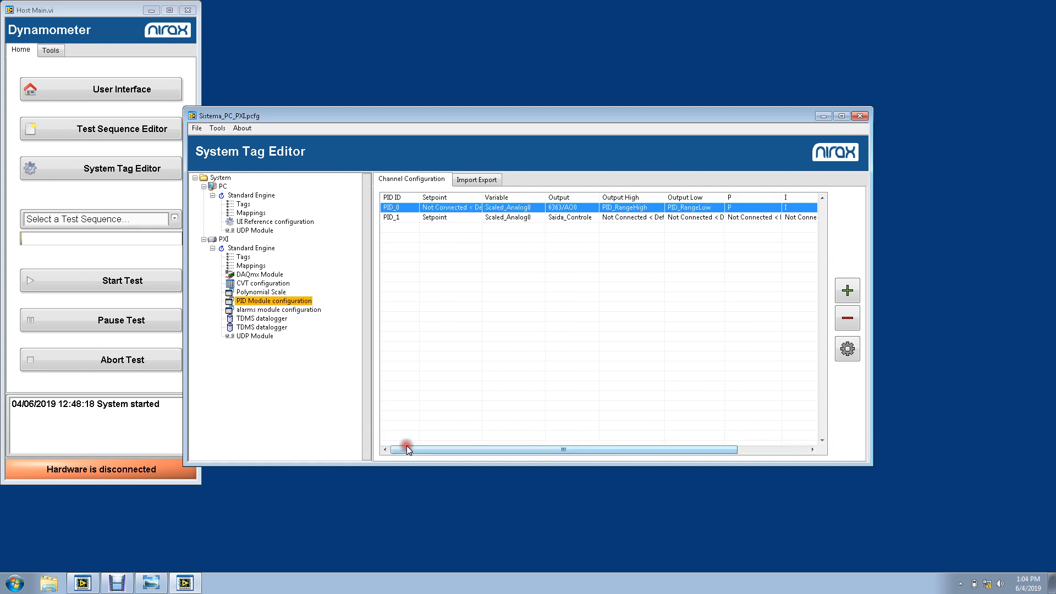
Examine the output tag and unlatch tag choices of Alarm_0 in the PXI's alarms module configuration.
left_click(289, 310)
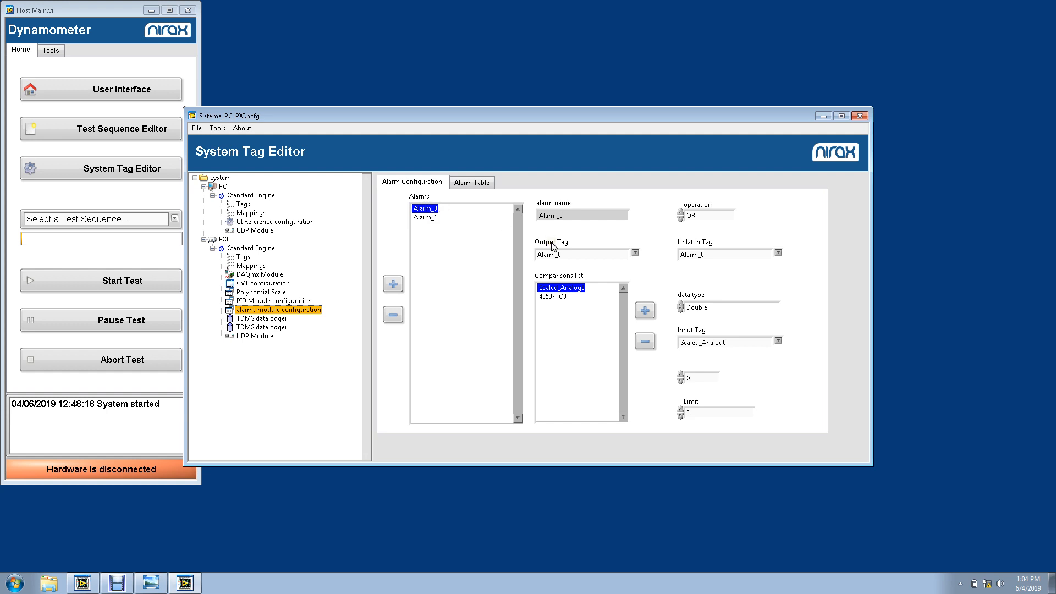
left_click(634, 253)
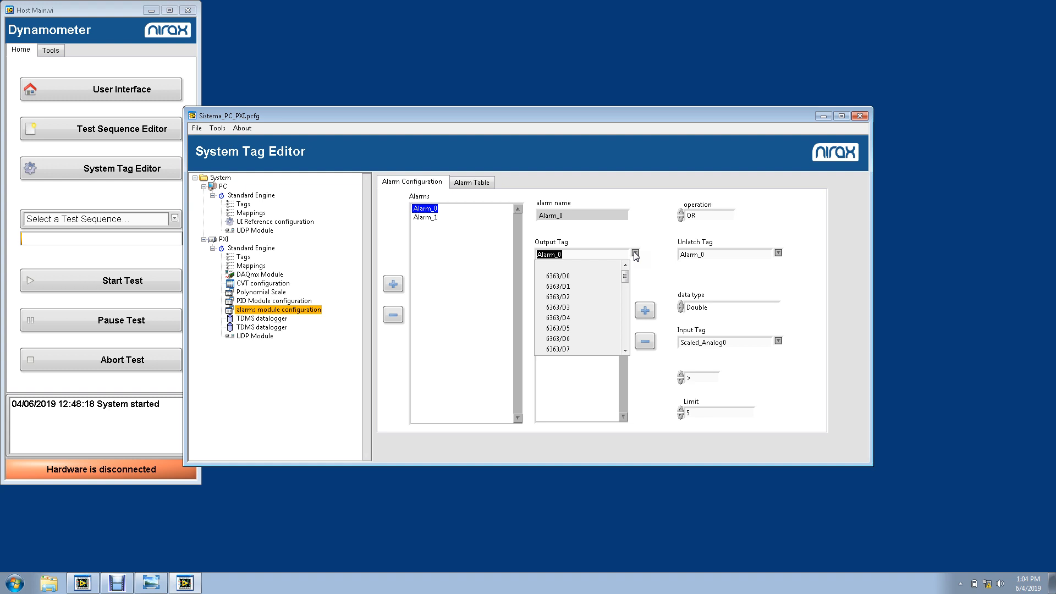
left_click(635, 254)
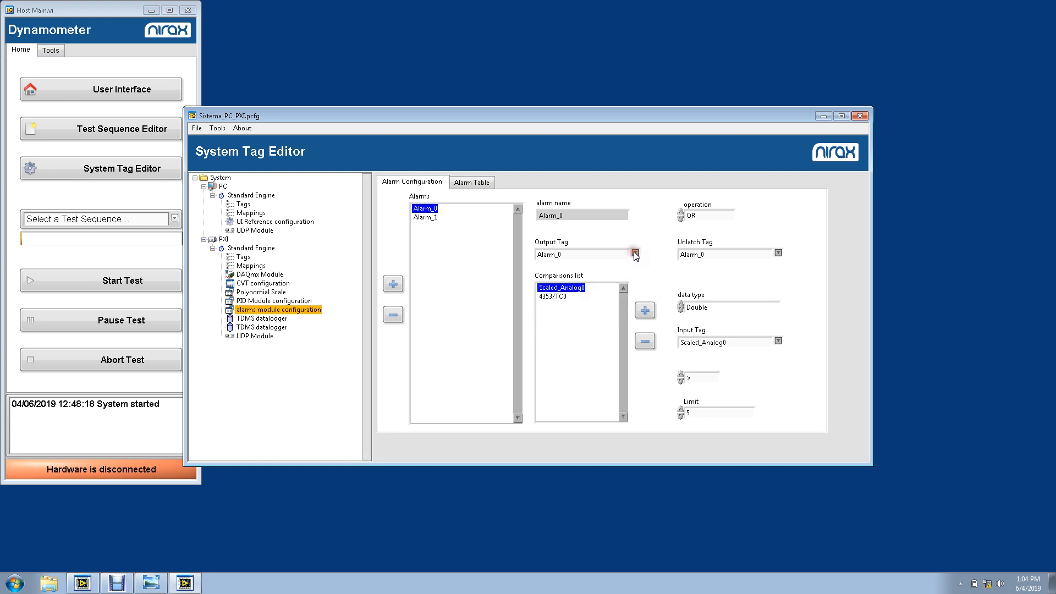
left_click(779, 253)
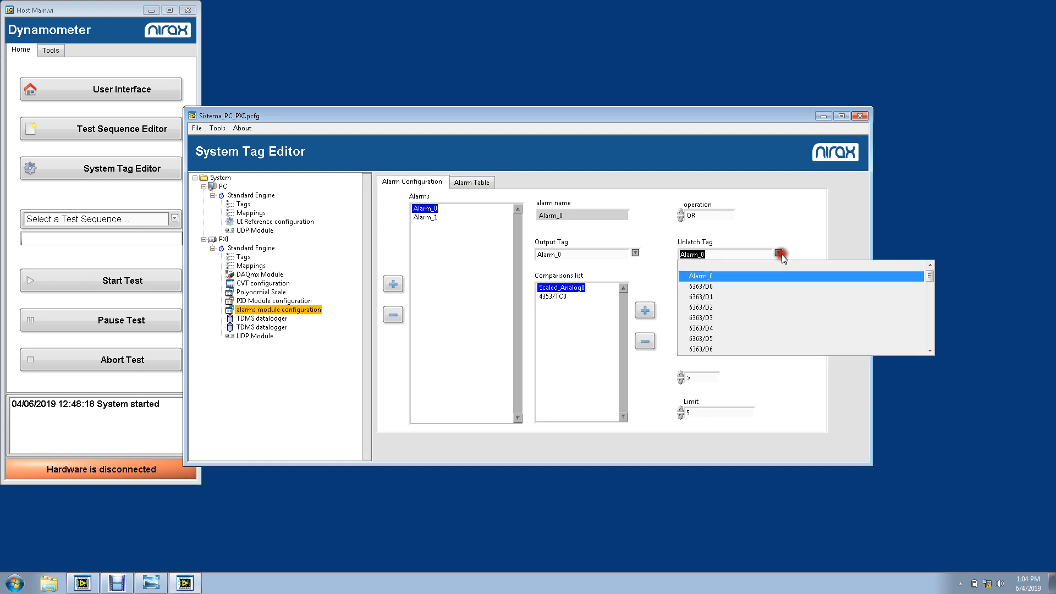
left_click(779, 254)
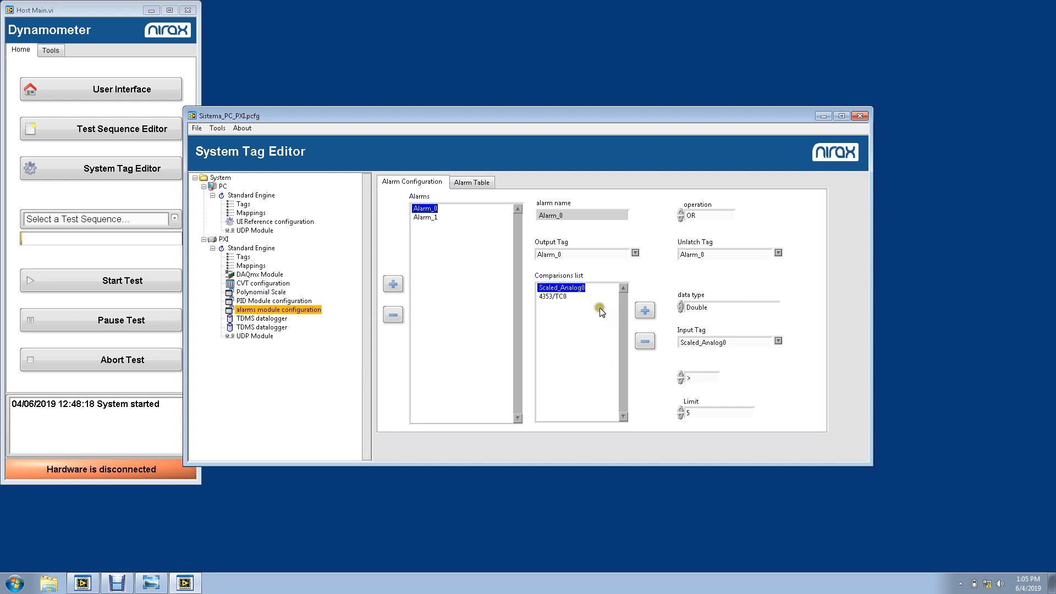
Review the input tag and operator choices of Alarm_0's Scaled_Analog0 comparison, its AND/OR operation options and the full alarms table.
left_click(779, 342)
left_click(779, 342)
left_click(705, 380)
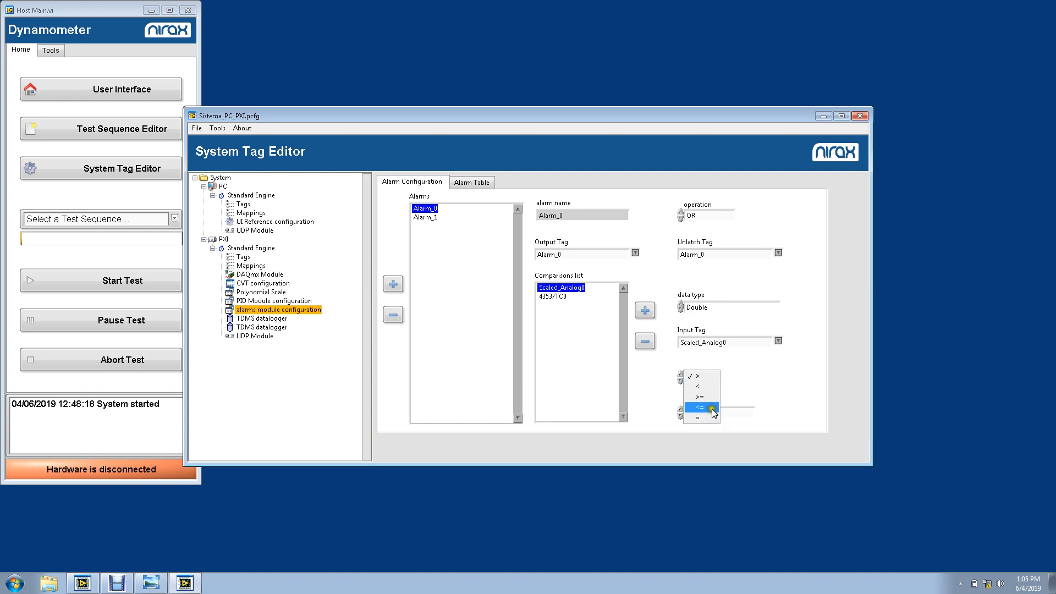
left_click(735, 375)
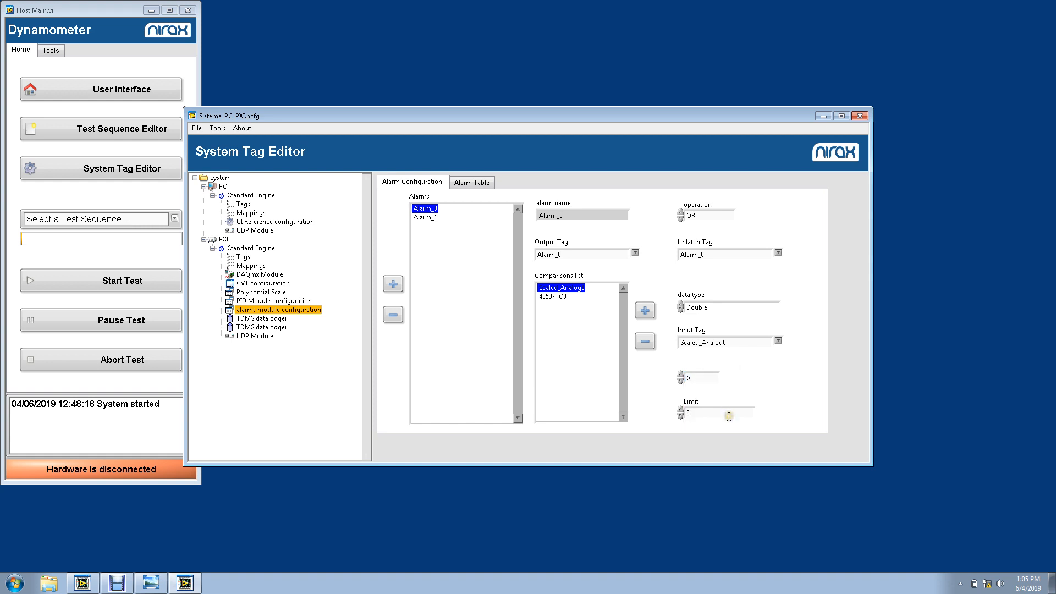
left_click(711, 217)
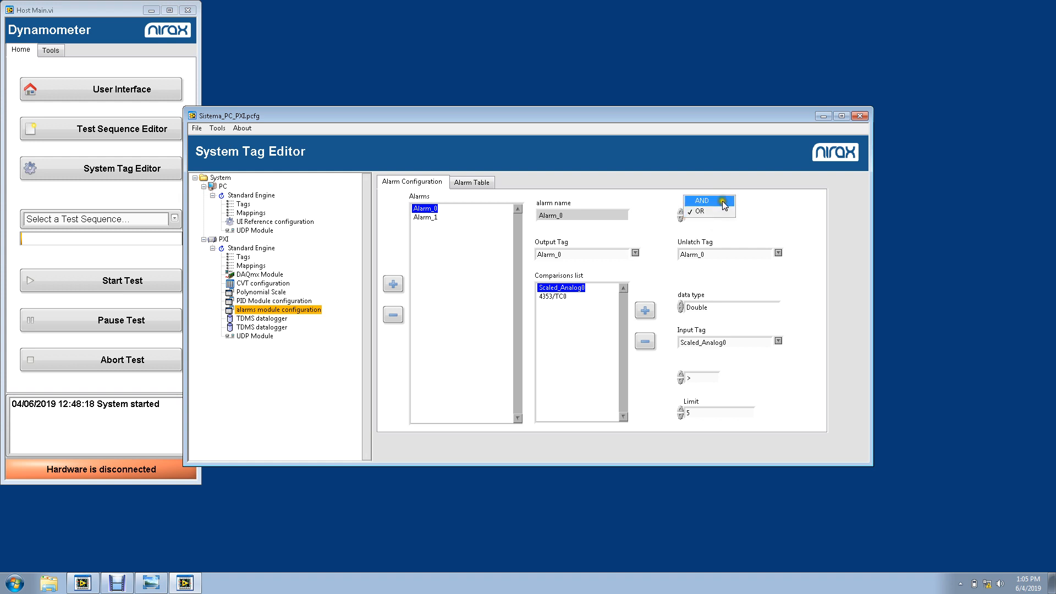
left_click(752, 220)
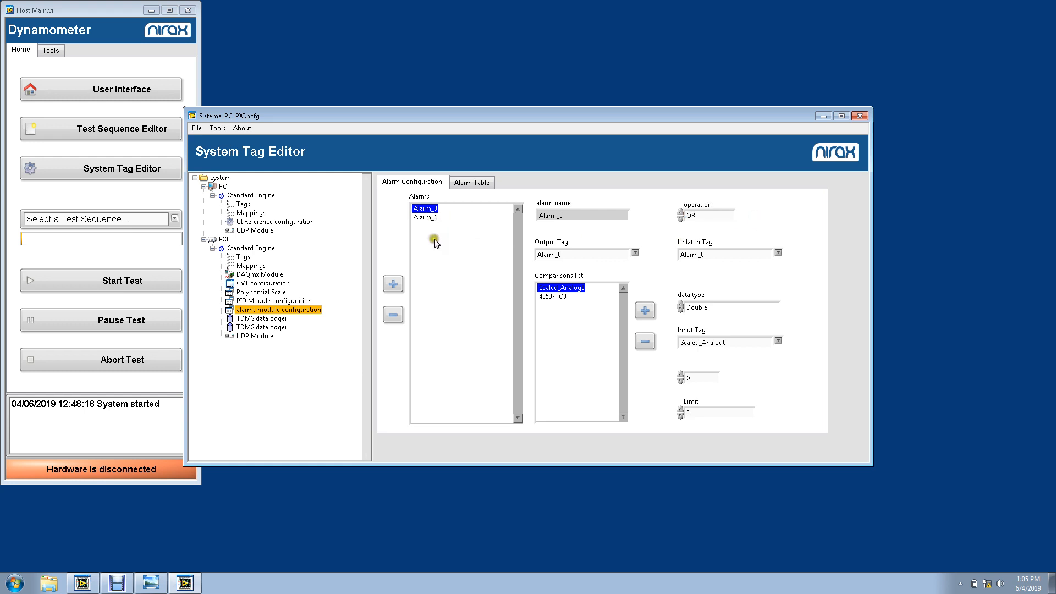
left_click(457, 187)
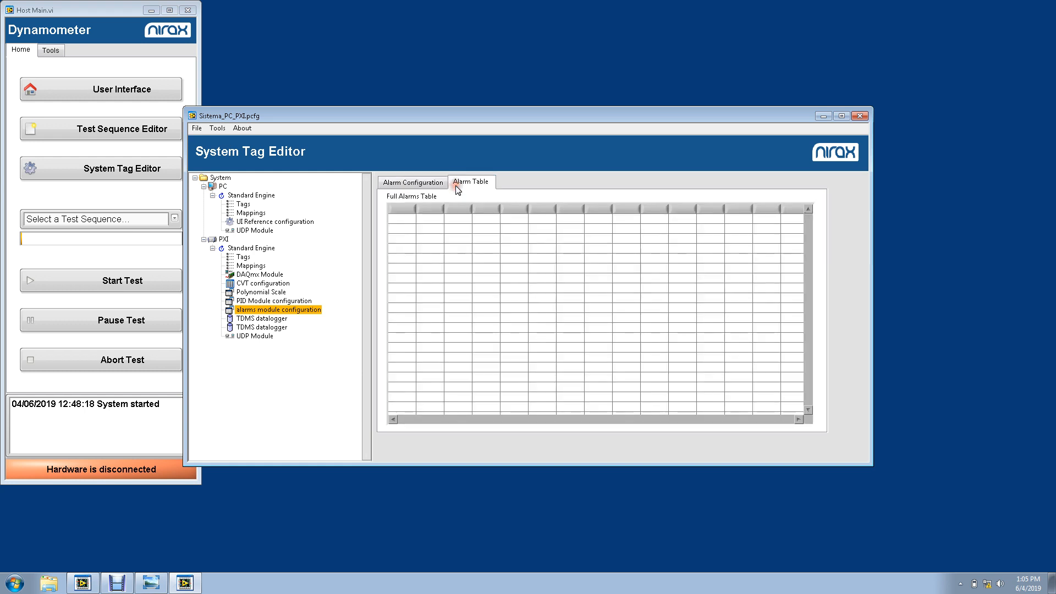
left_click(428, 179)
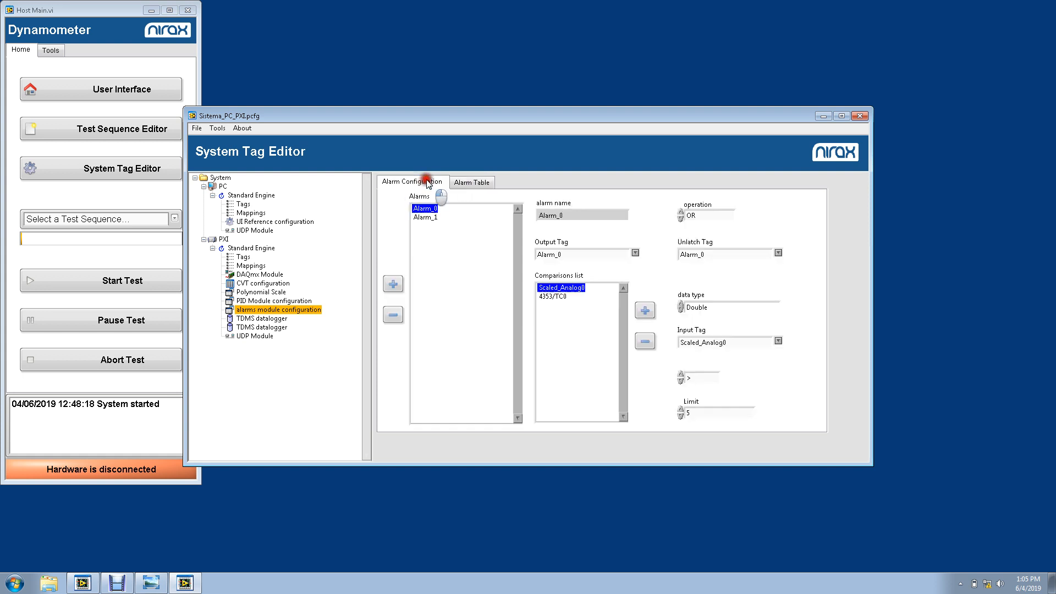
Review the first TDMS datalogger's logged tags, log file settings, log rotation and dynamic configuration.
left_click(281, 319)
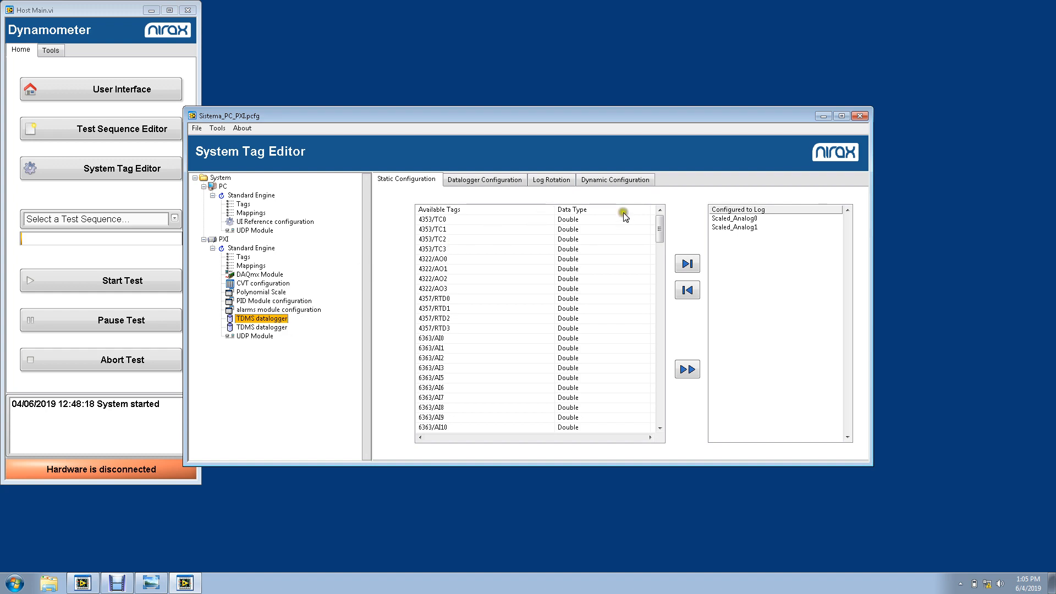
mouse_move(658, 226)
left_mouse_down()
mouse_move(659, 353)
mouse_move(661, 211)
left_mouse_up()
left_click(541, 306)
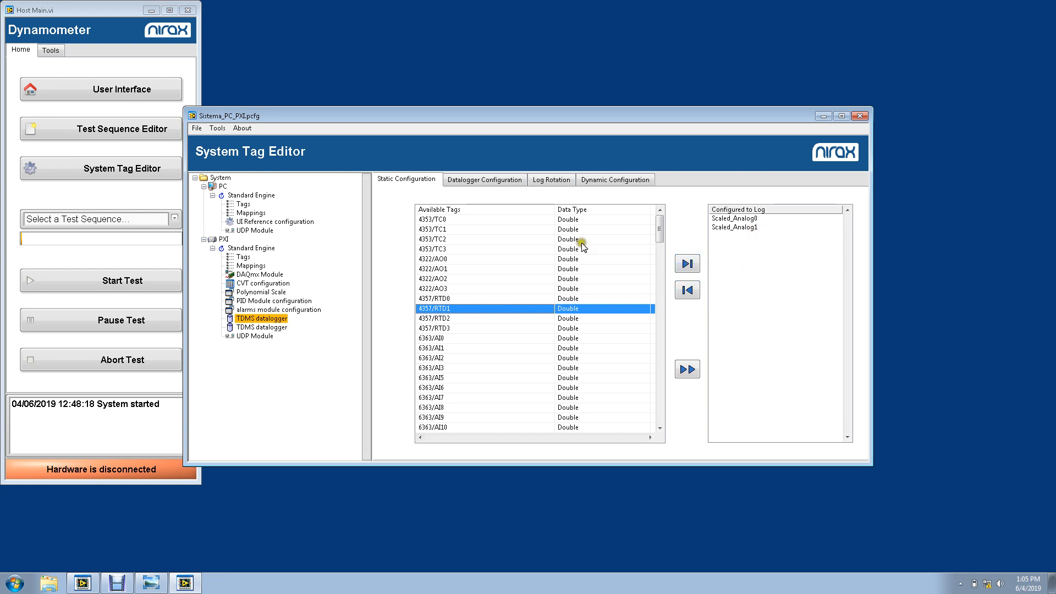
left_click(499, 182)
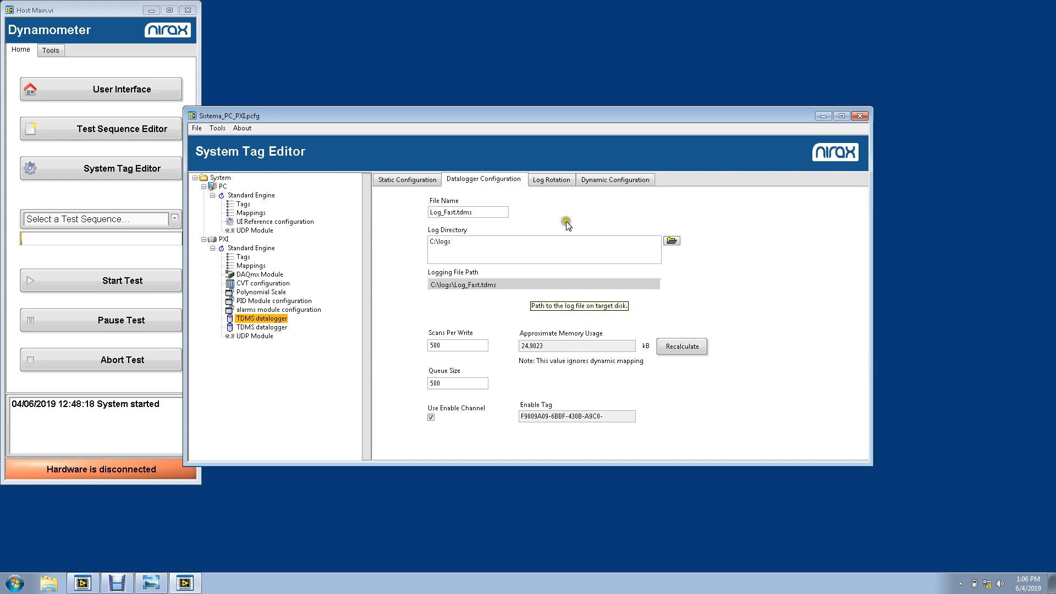
left_click(562, 184)
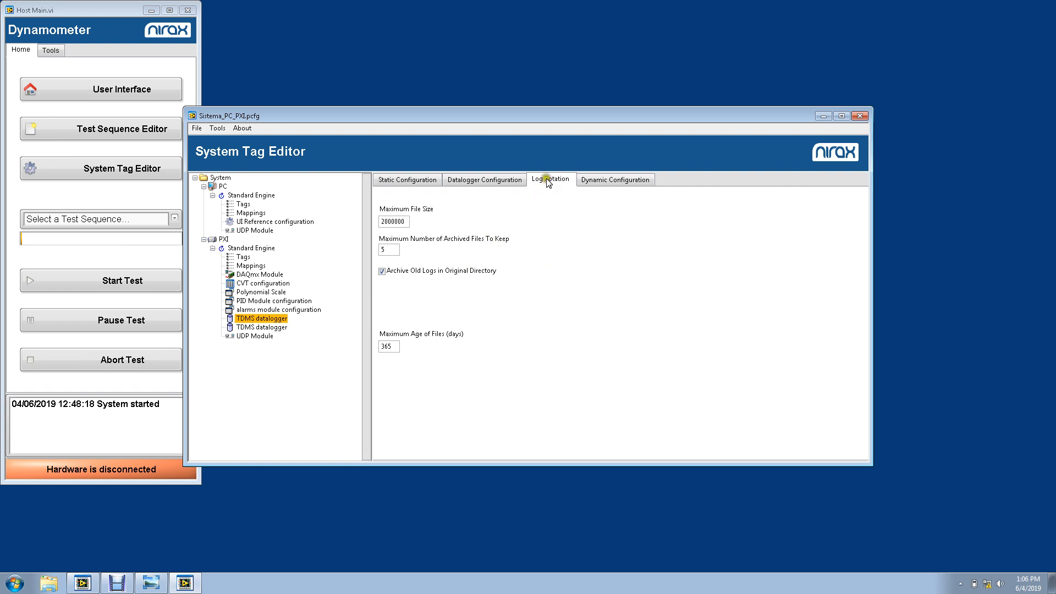
left_click(591, 179)
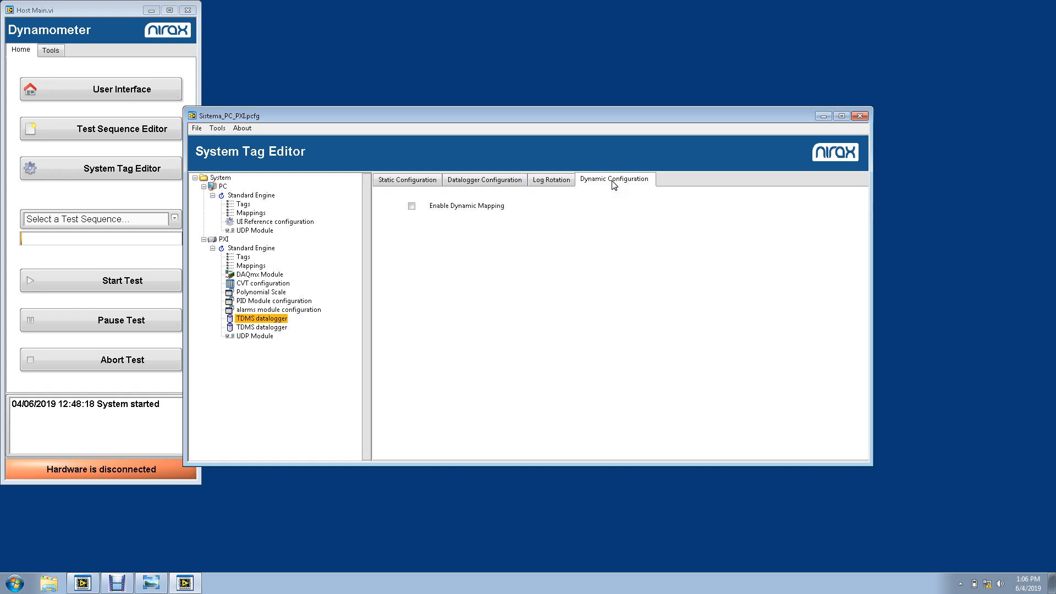
left_click(417, 179)
Compare the second TDMS datalogger's logged tags and Datalogger Configuration with the first datalogger's file, scans per write and queue size settings.
left_click(283, 328)
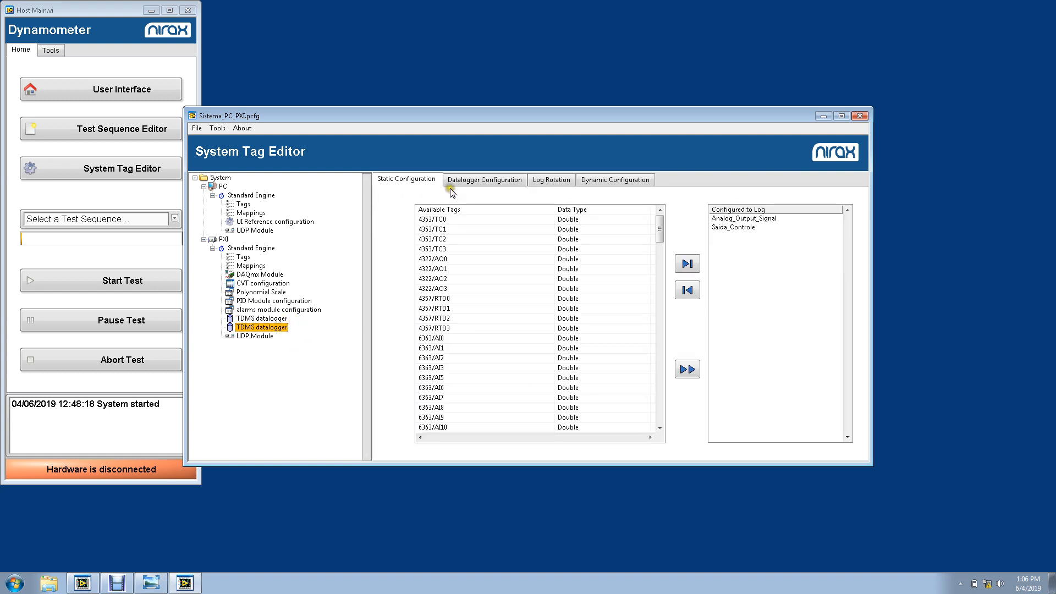
left_click(464, 181)
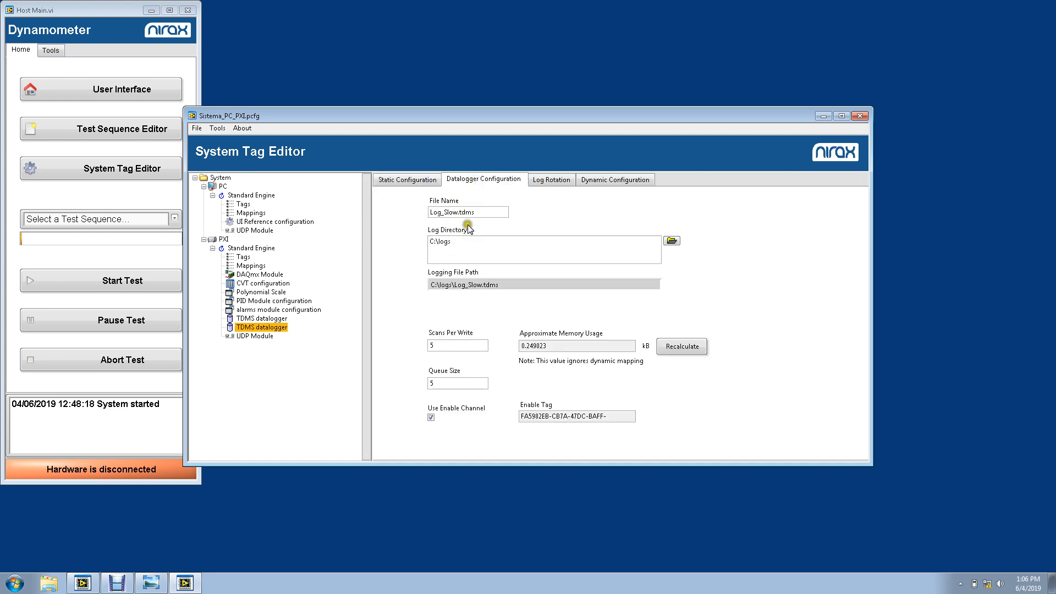
left_click(280, 319)
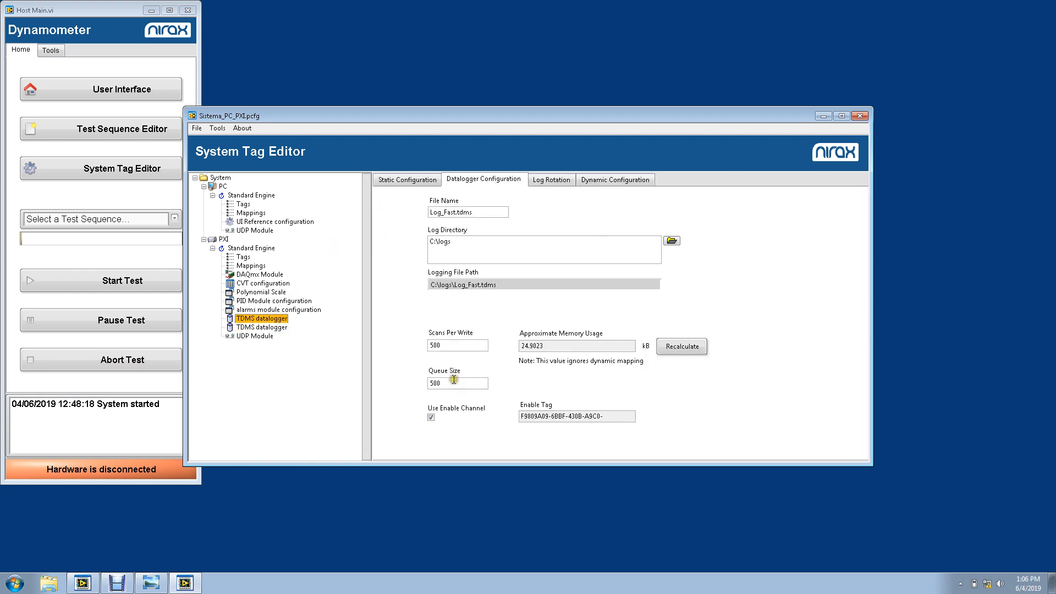
left_click(269, 328)
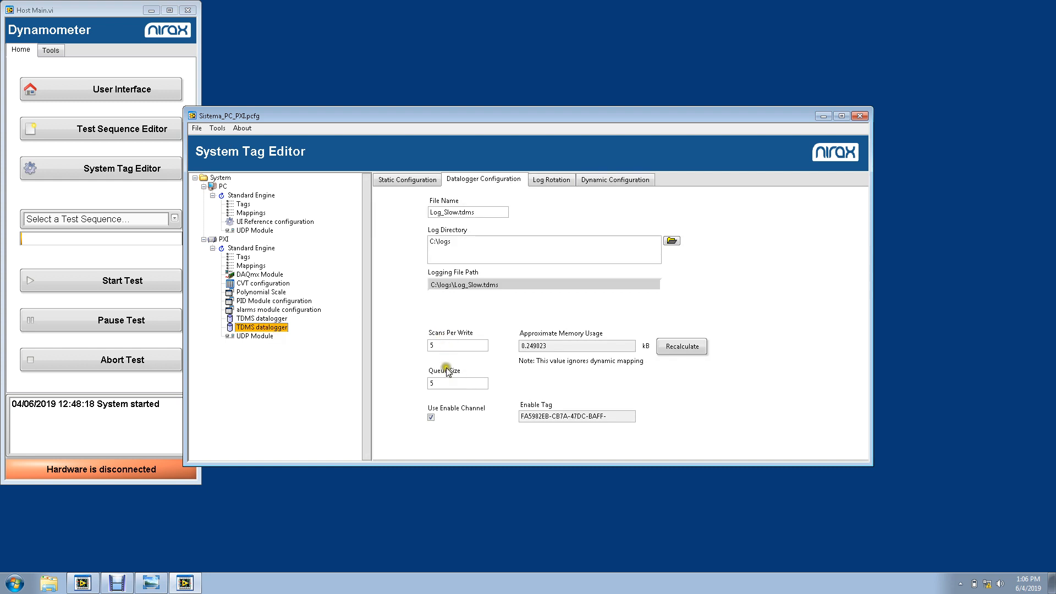
left_click(282, 319)
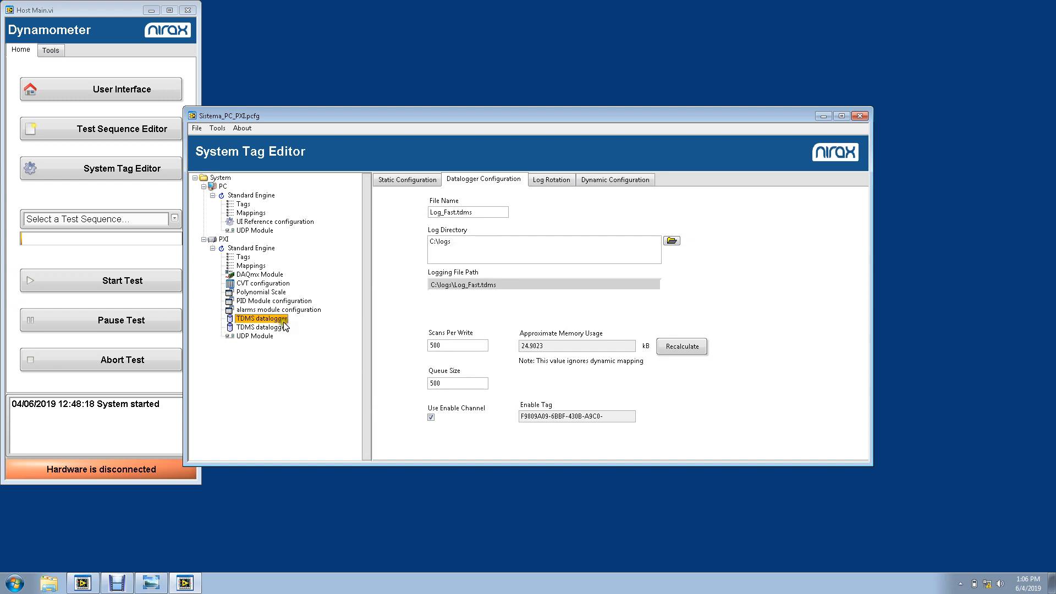
left_click(284, 328)
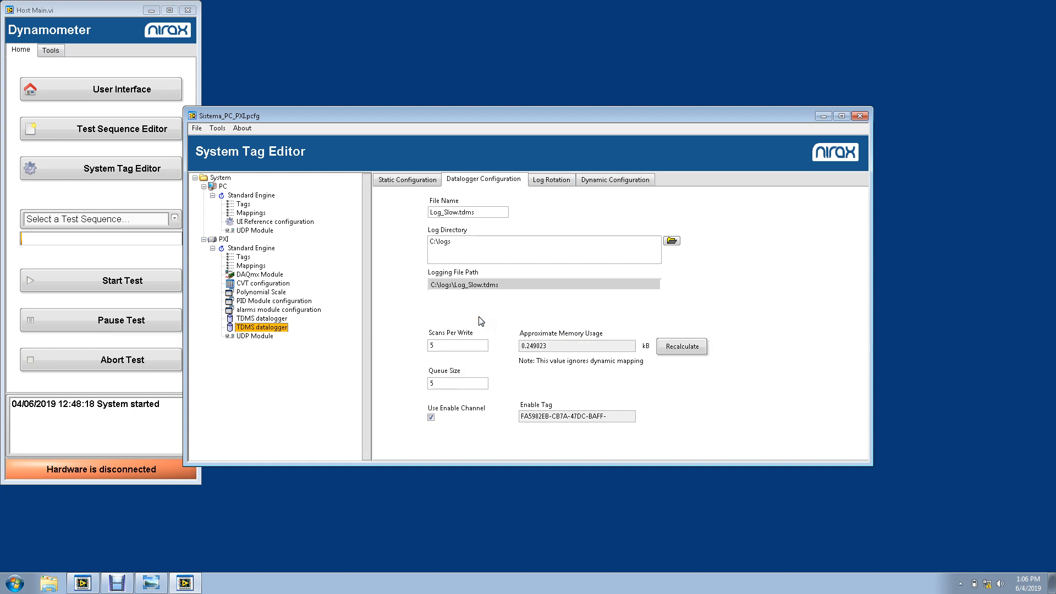
Review the module pairing and the channel mapping to and from the external engine in the PXI's UDP Module.
left_click(256, 338)
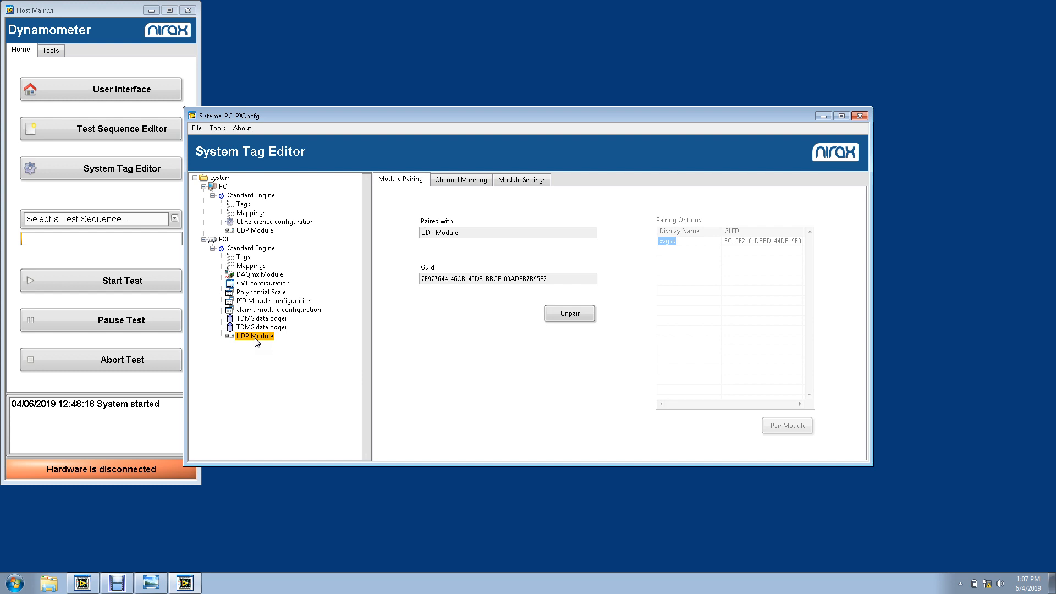
left_click(443, 181)
left_click(444, 185)
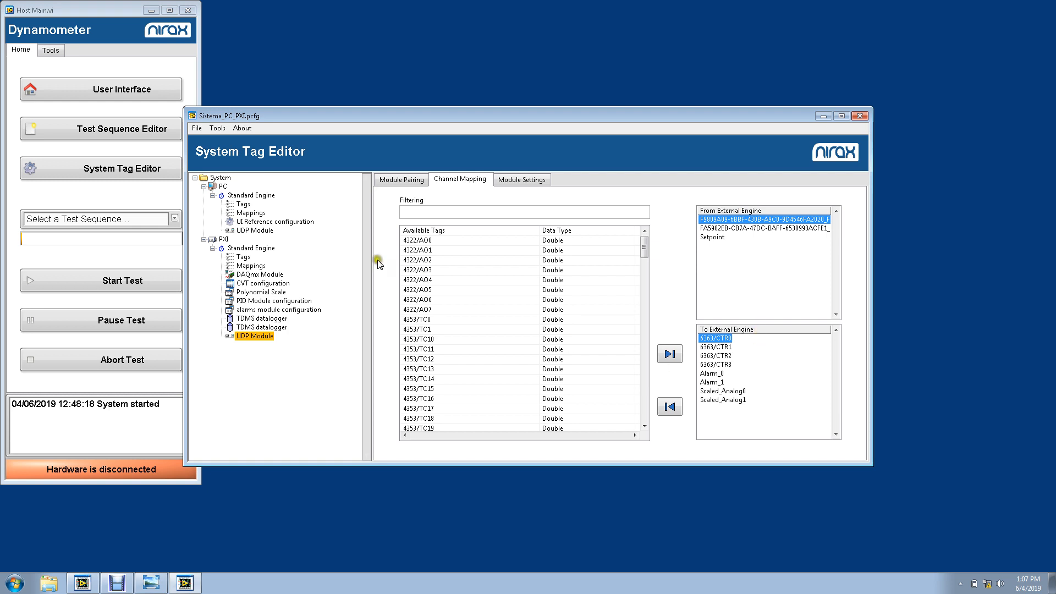
Examine the target information and deployment settings of the PXI and PC targets.
left_click(224, 240)
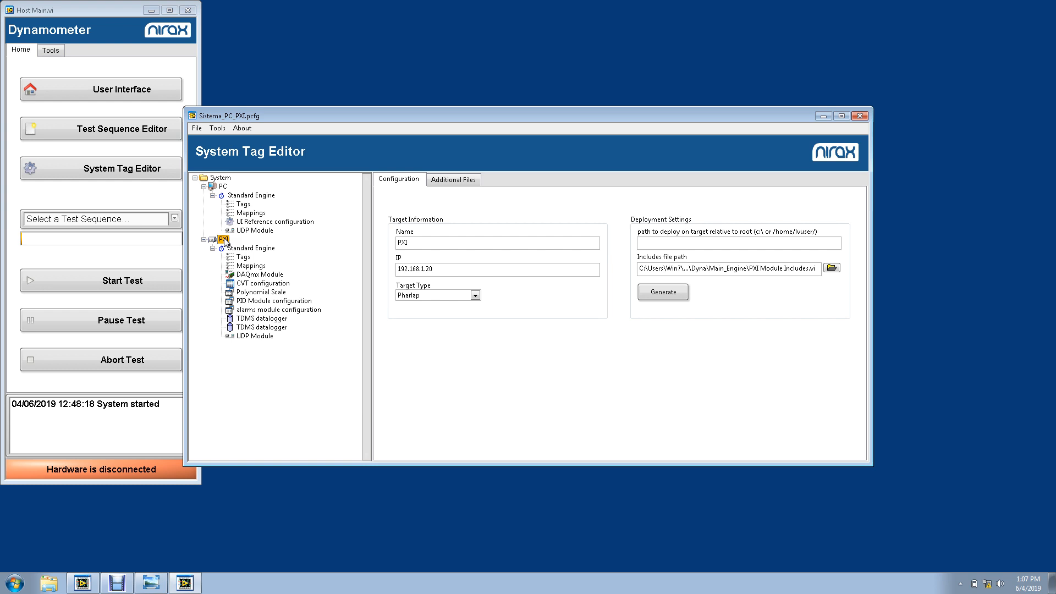
left_click(223, 187)
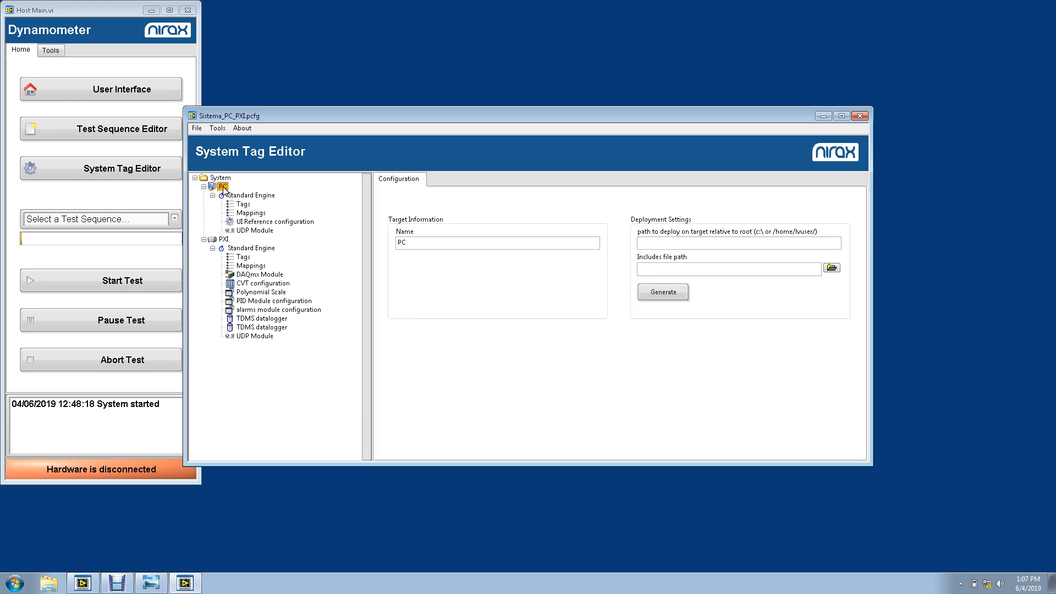
Review the channel mapping in the PC's UDP Module and the channel list in its UI Reference configuration.
left_click(255, 231)
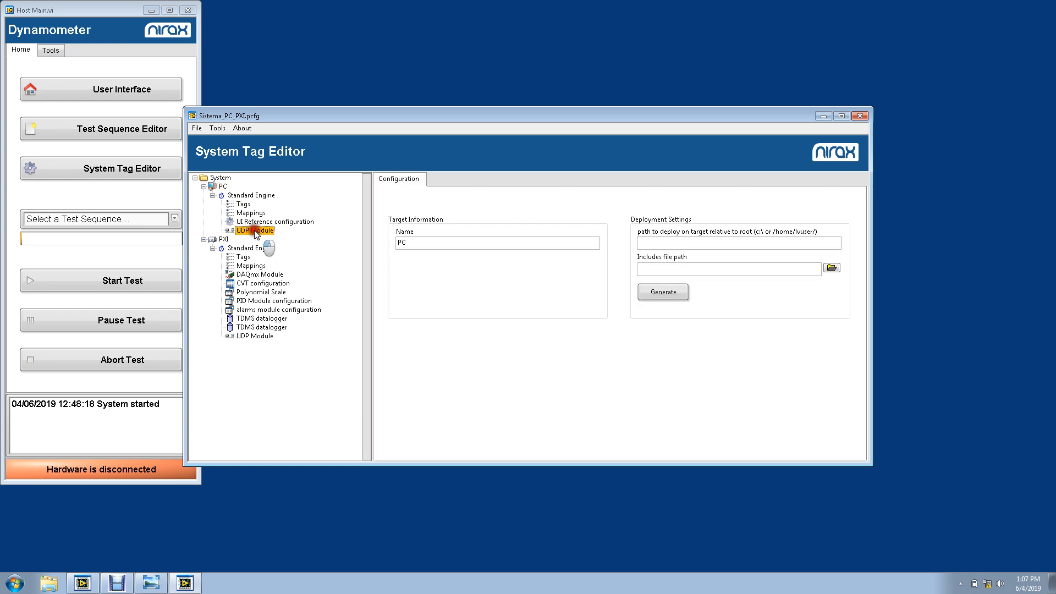
left_click_drag(643, 246, 652, 224)
left_click(723, 219)
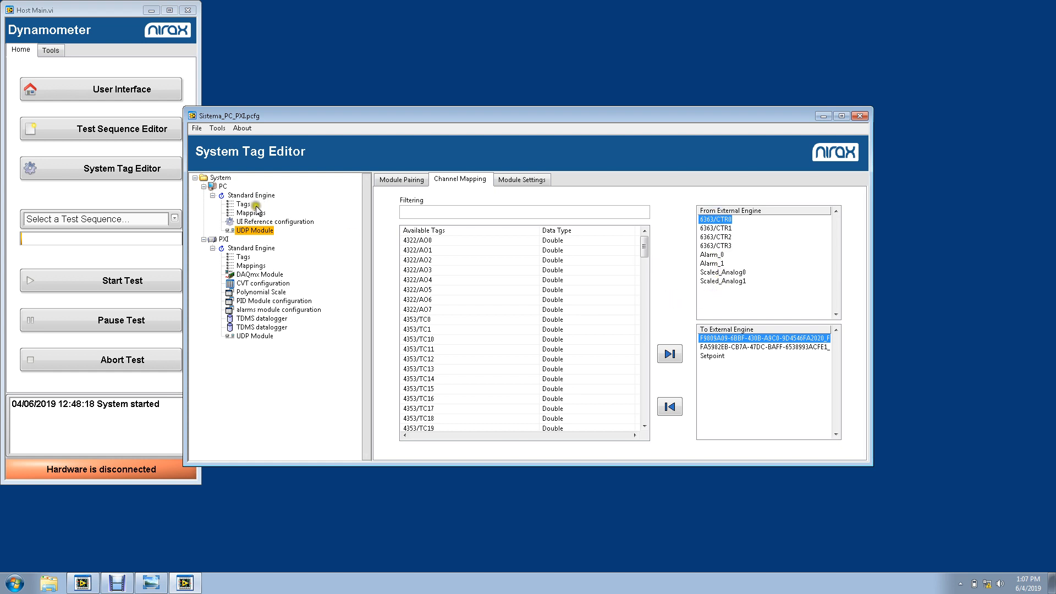
left_click(255, 223)
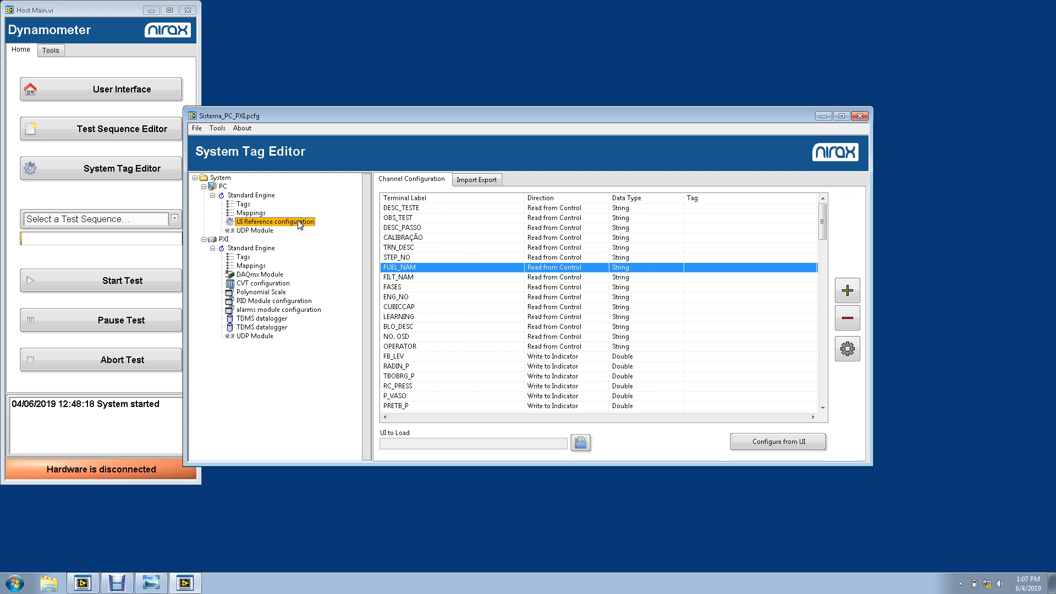
mouse_move(824, 215)
left_mouse_down()
mouse_move(824, 279)
mouse_move(827, 200)
left_mouse_up()
Open the deployment tool for the system, saving the unsaved changes to the configuration.
left_click(197, 128)
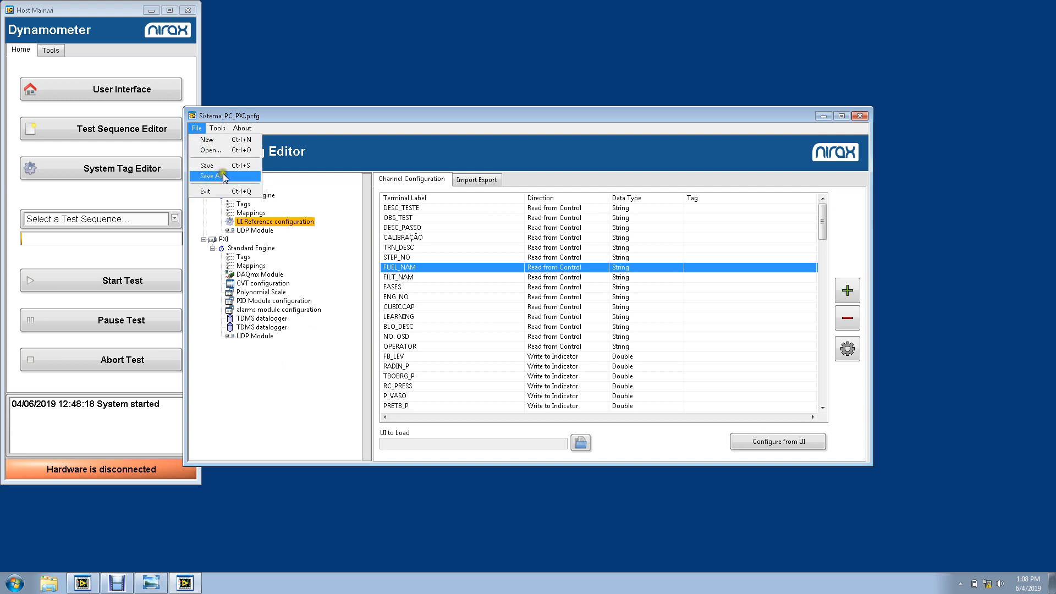
left_click(345, 108)
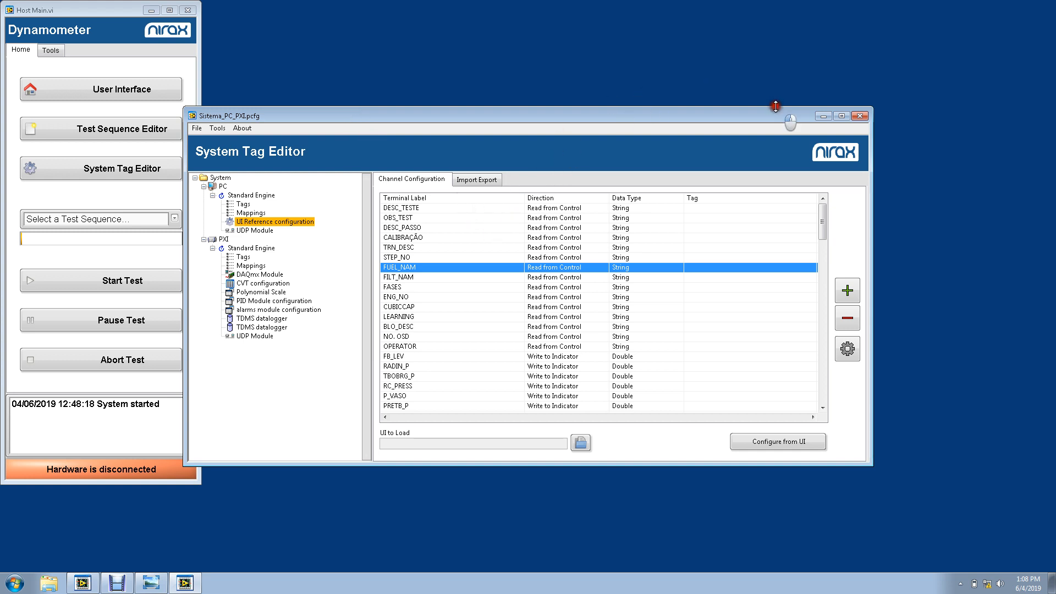
left_click(218, 129)
left_click(219, 129)
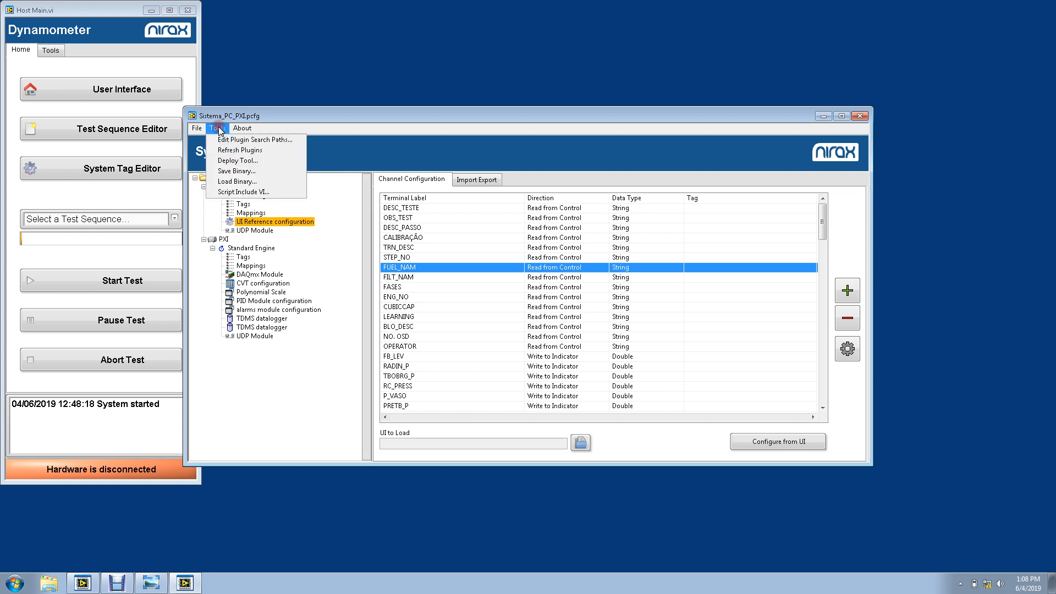
left_click(262, 164)
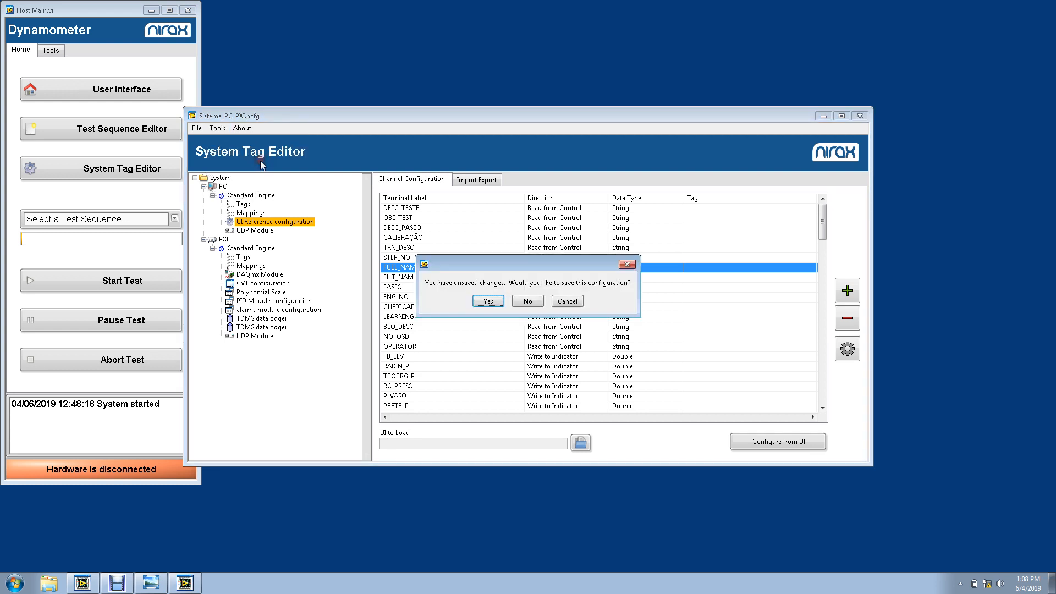
left_click(501, 300)
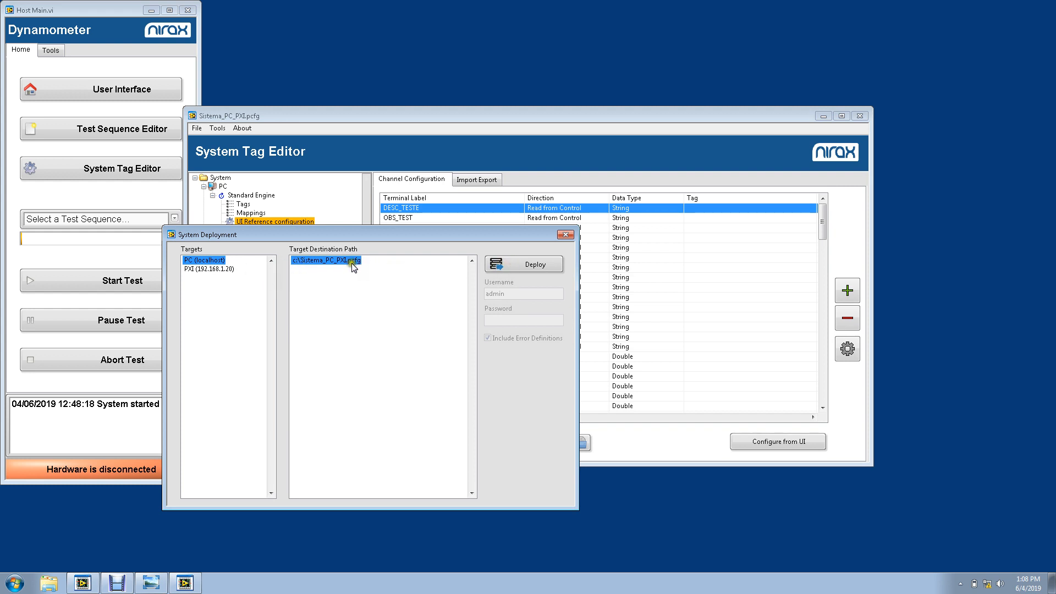
Examine the deployment options and destination path for the PC and PXI targets, and leave System Deployment.
left_click(298, 264)
left_click(227, 269)
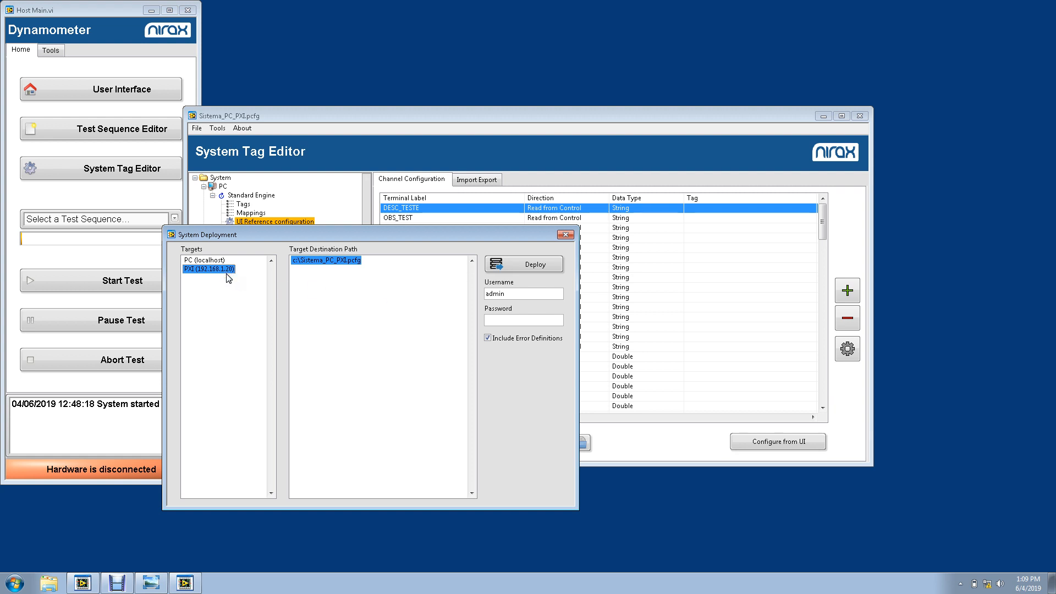
left_click(205, 273)
left_click(344, 288)
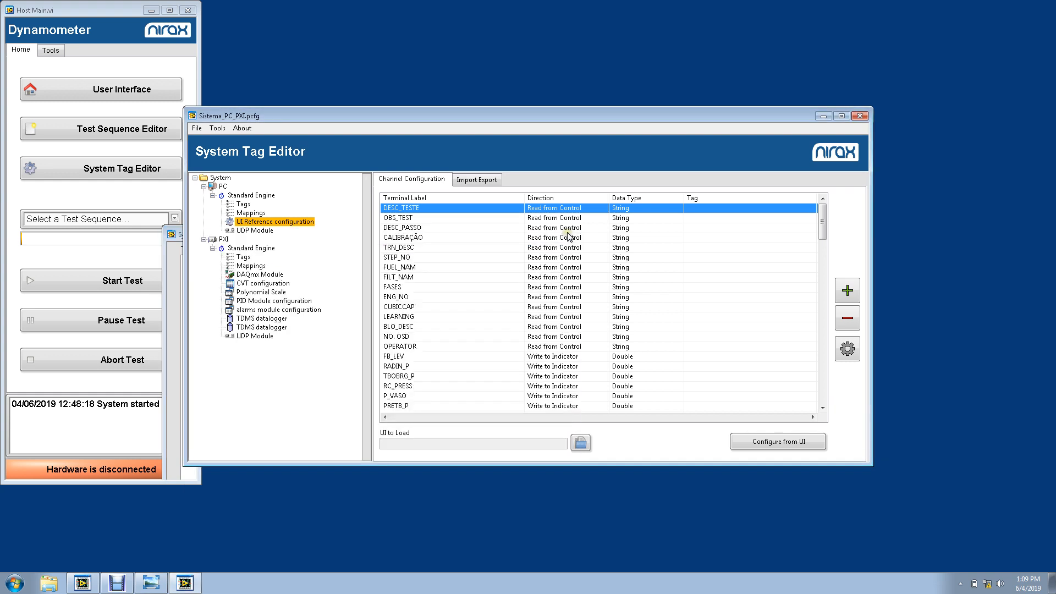
left_click(566, 234)
Check the PXI target's IP address and the PC target's information, and exit the System Tag Editor.
left_click(223, 240)
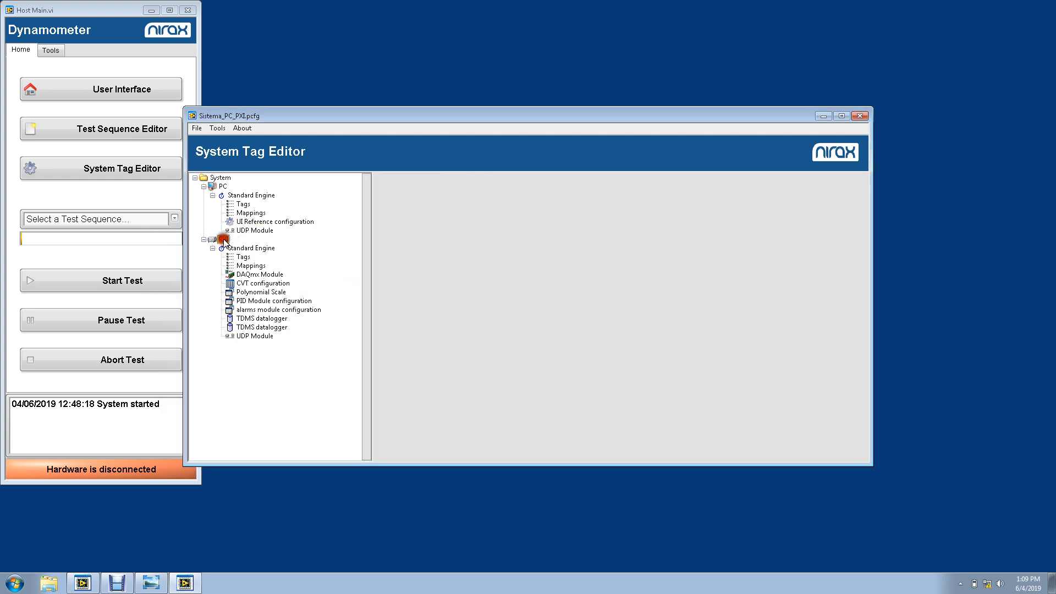
left_click_drag(447, 269, 385, 264)
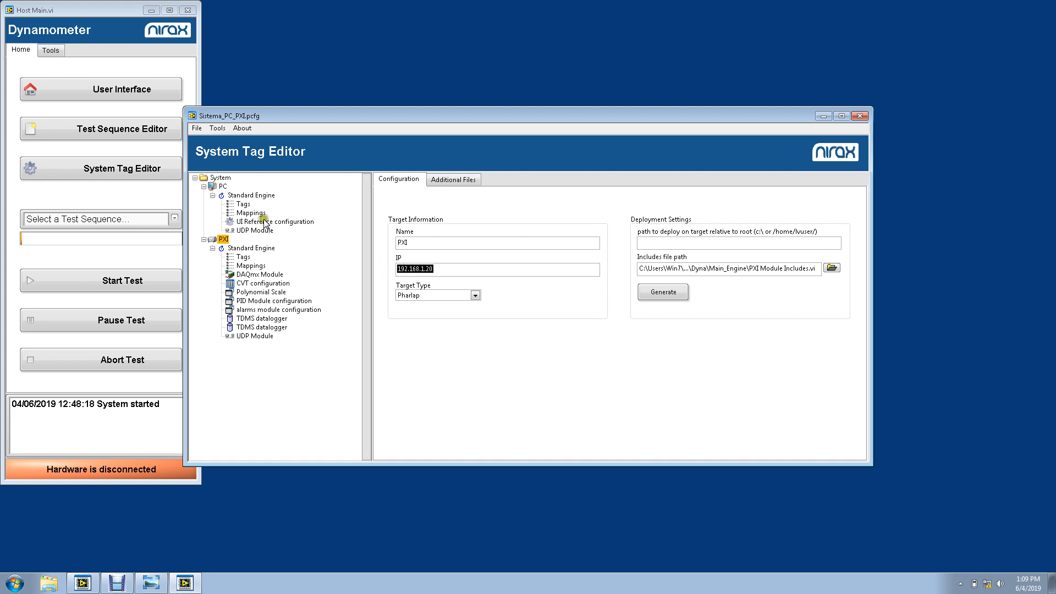
left_click(223, 187)
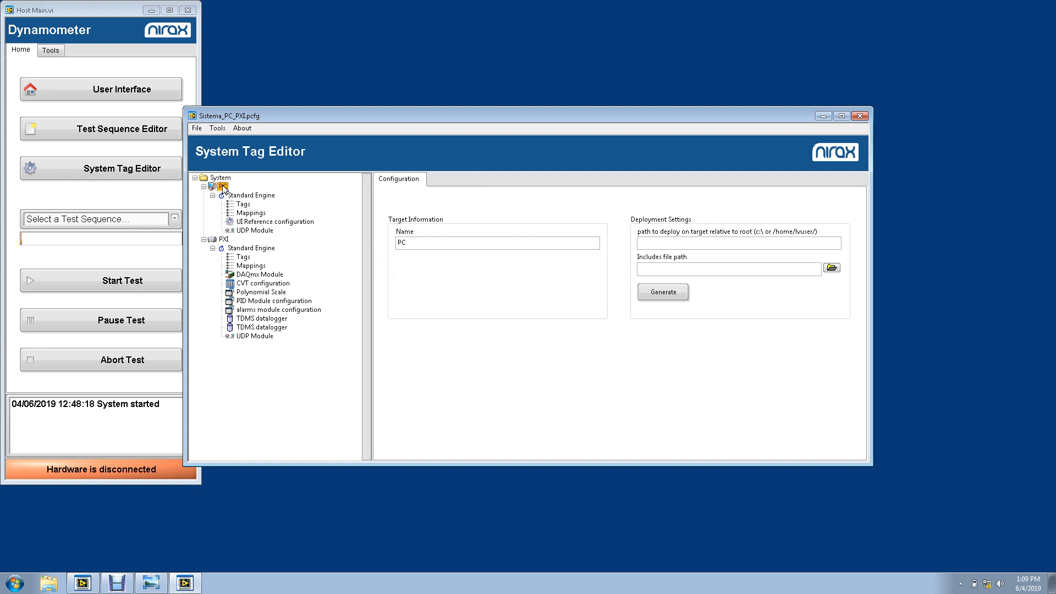
left_click(202, 130)
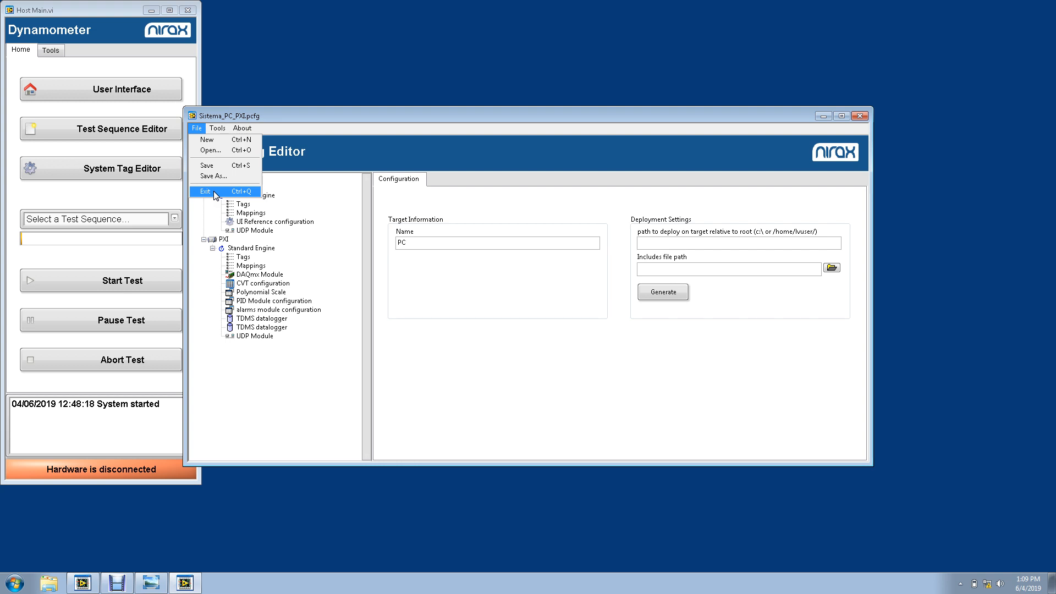
left_click(214, 191)
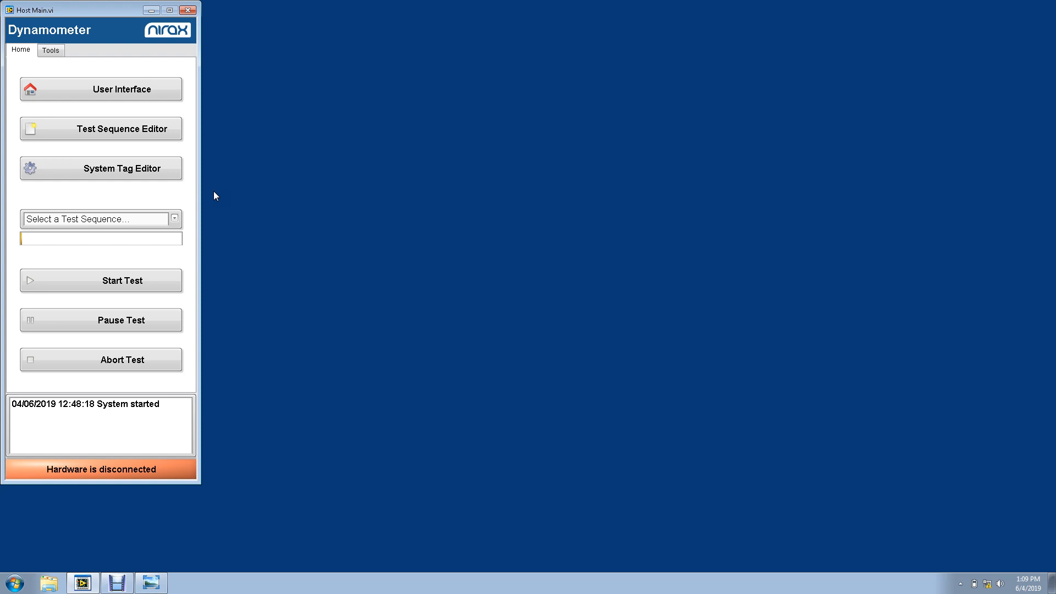
Look over the dynamometer's User Interface screen and close it.
left_click(190, 171)
left_click(176, 90)
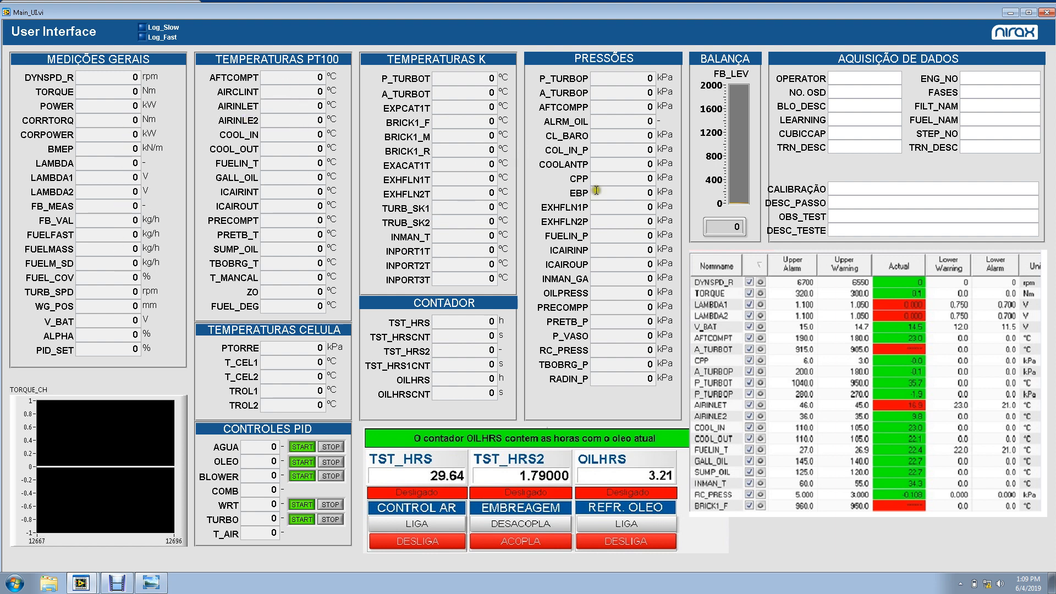
left_click(1047, 15)
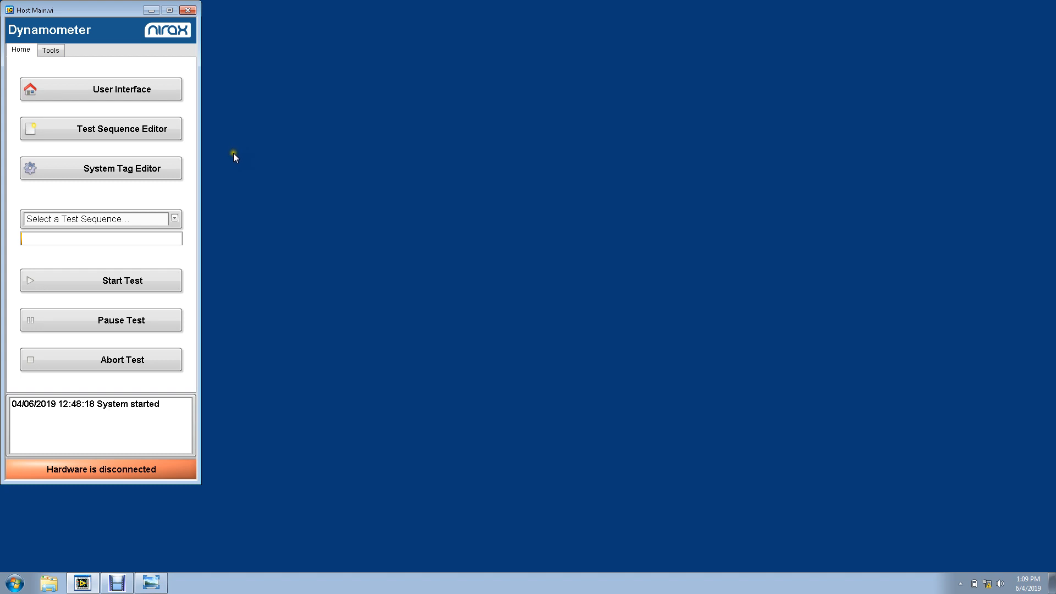
Open the Test Sequence Editor beside the main window and name the first step inicio.
left_click(175, 136)
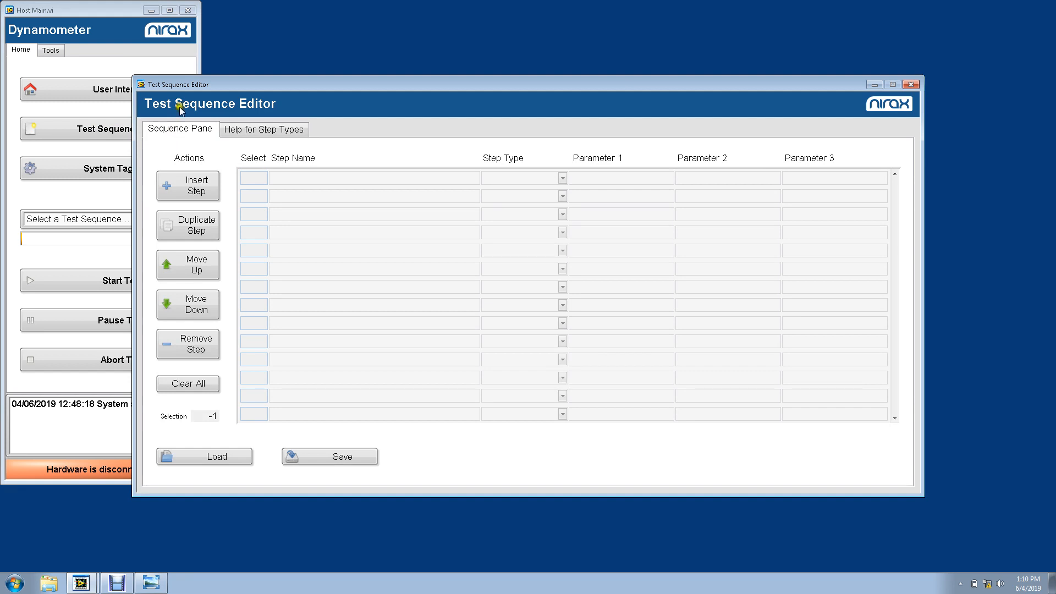
left_click_drag(204, 84, 274, 16)
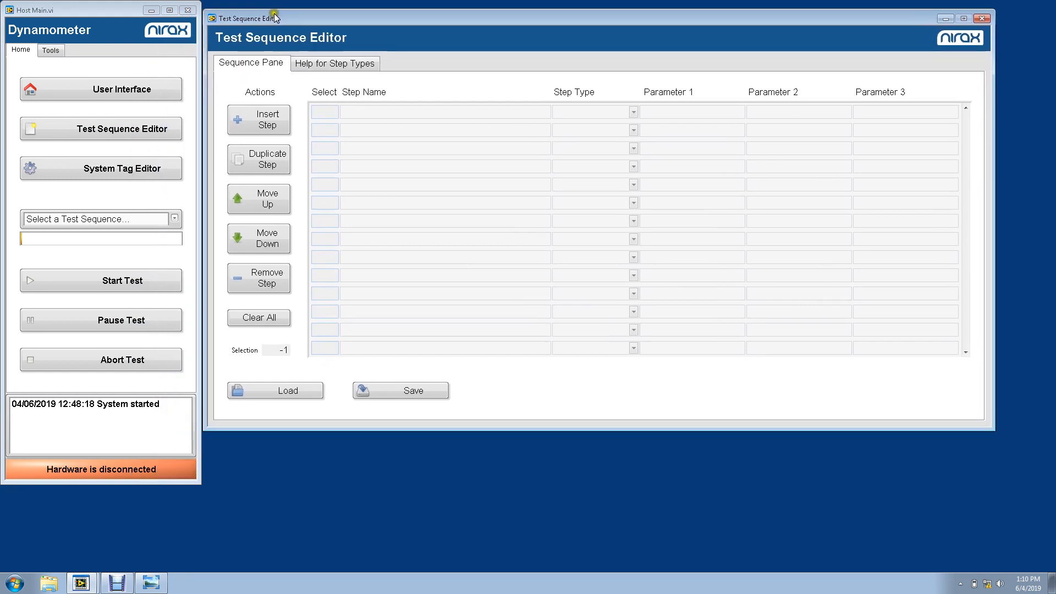
left_click(341, 115)
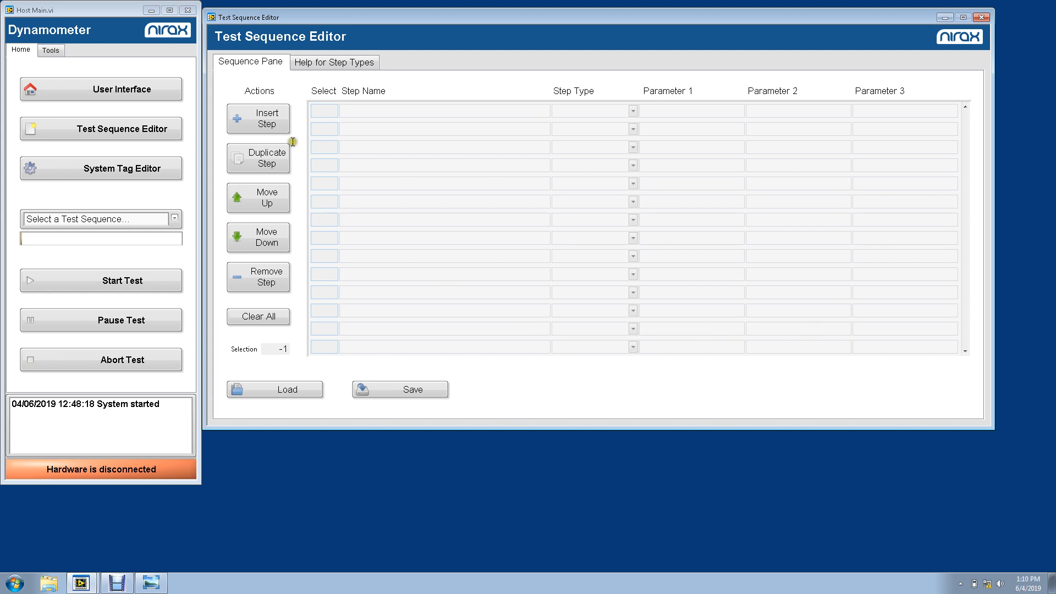
left_click(276, 128)
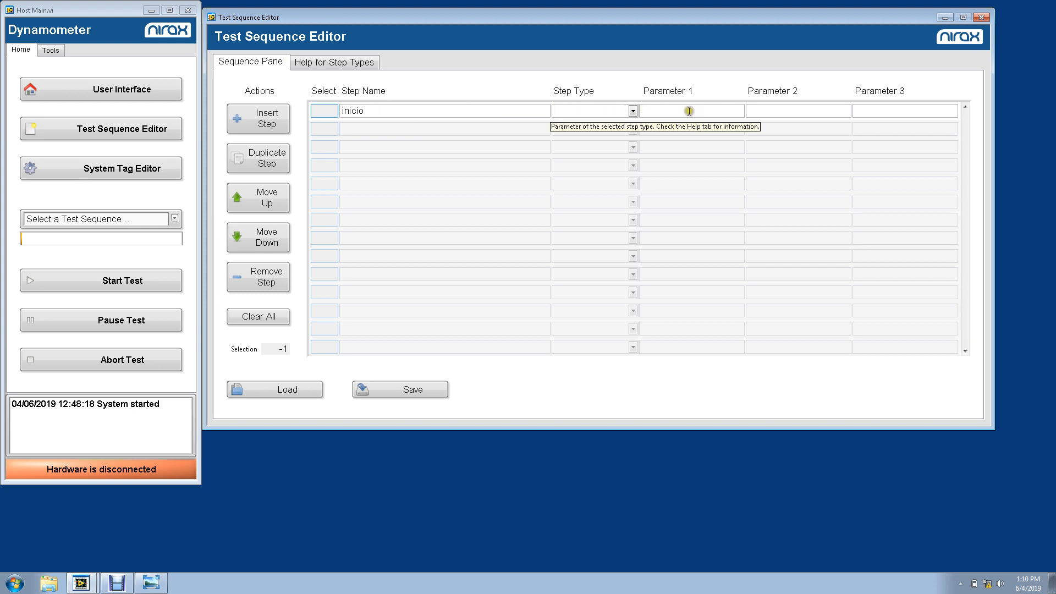
Add three more steps below inicio, named passo 1, passo 2 and fim.
left_click(382, 129)
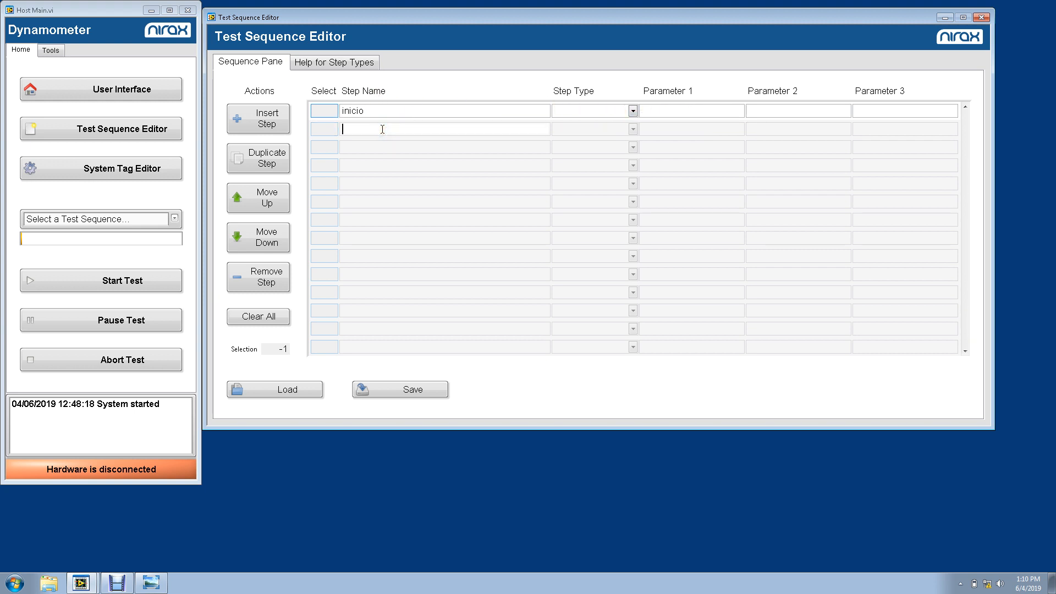
type("passo 1")
left_click(385, 148)
type("passo")
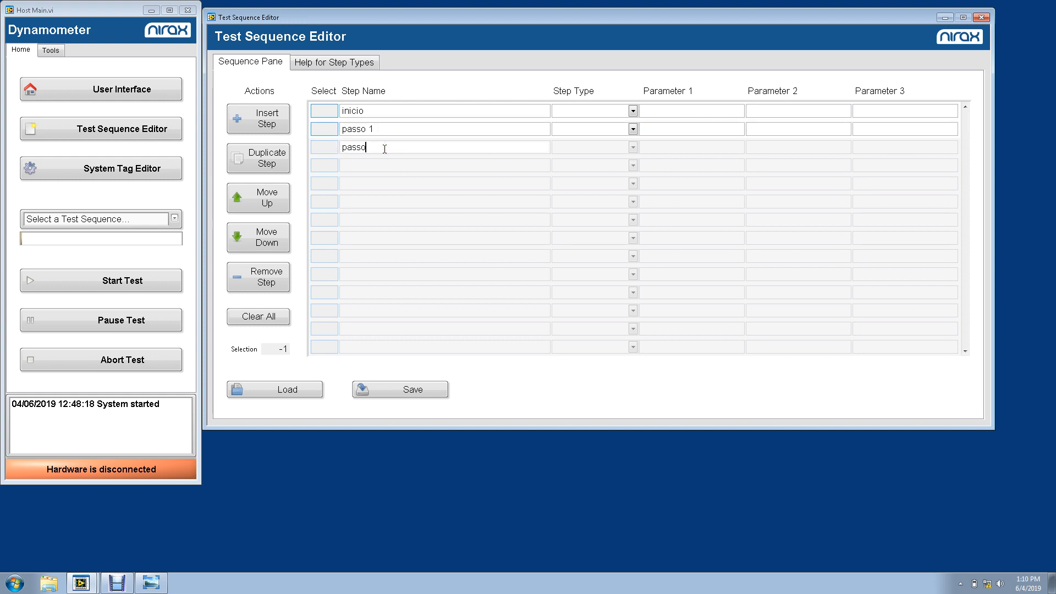
type(" 2")
left_click(385, 165)
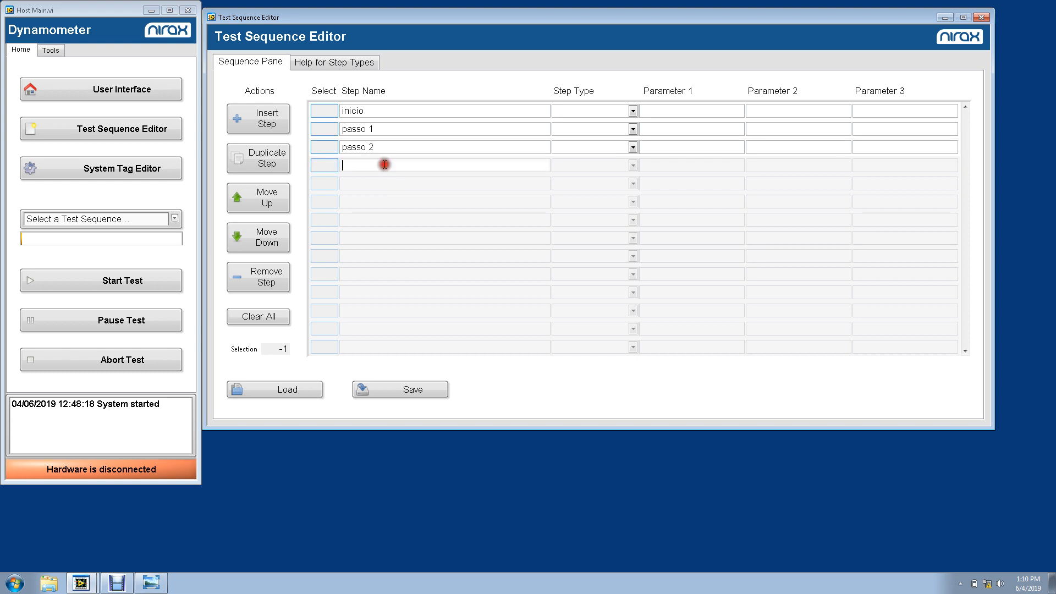
type("fim")
left_click(465, 87)
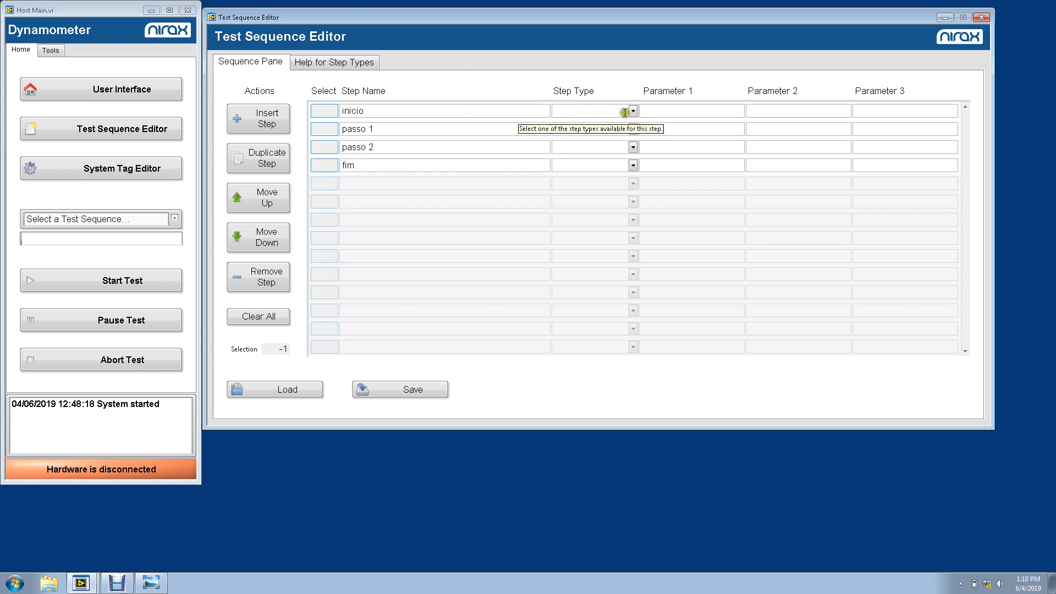
Set the step type of inicio to Begin and that of fim to End.
left_click(633, 111)
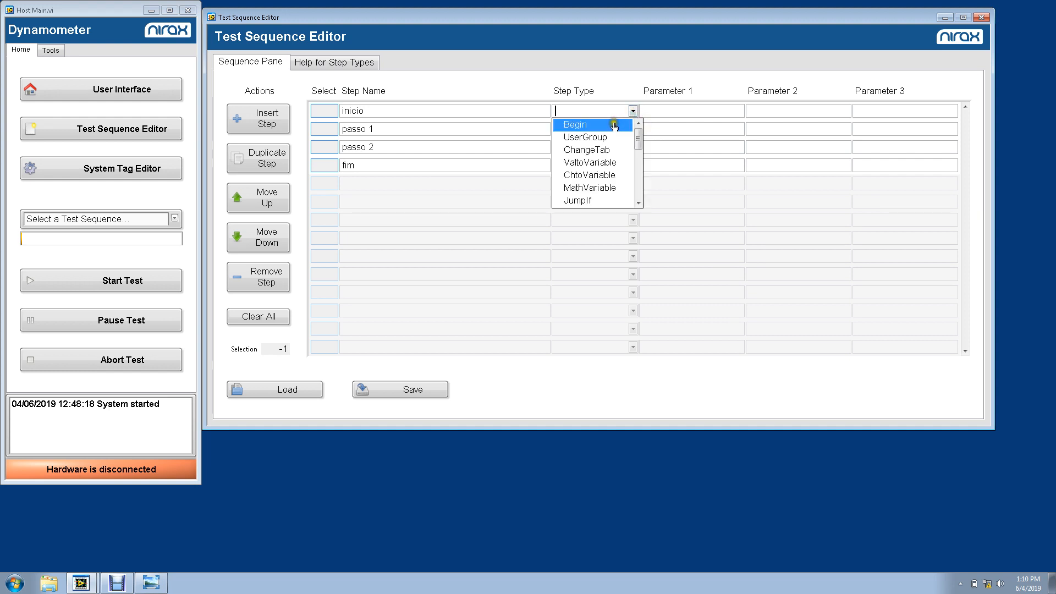
left_click(613, 125)
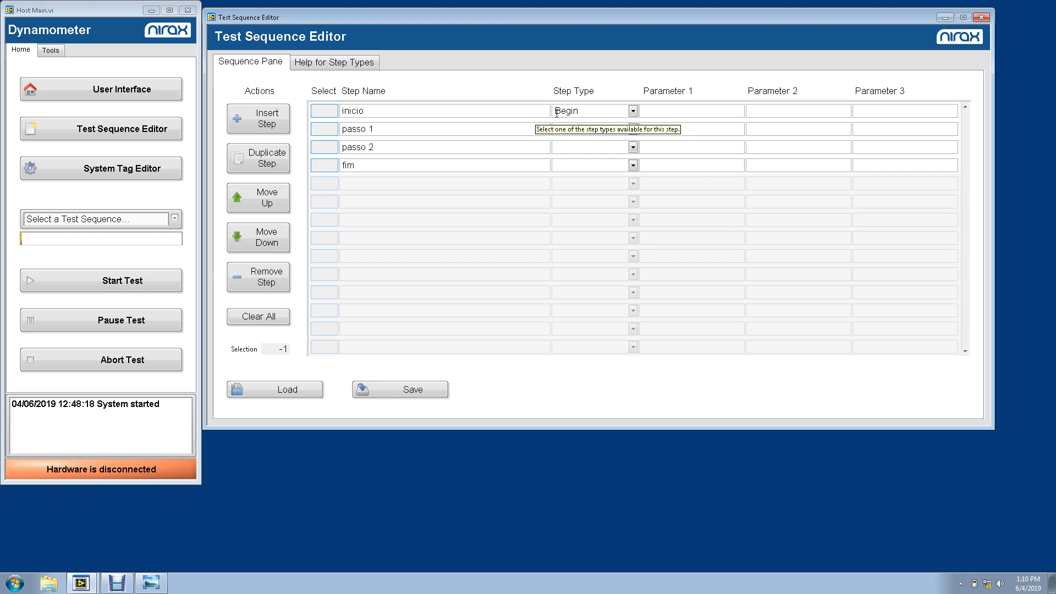
left_click(633, 165)
left_click_drag(642, 191, 618, 233)
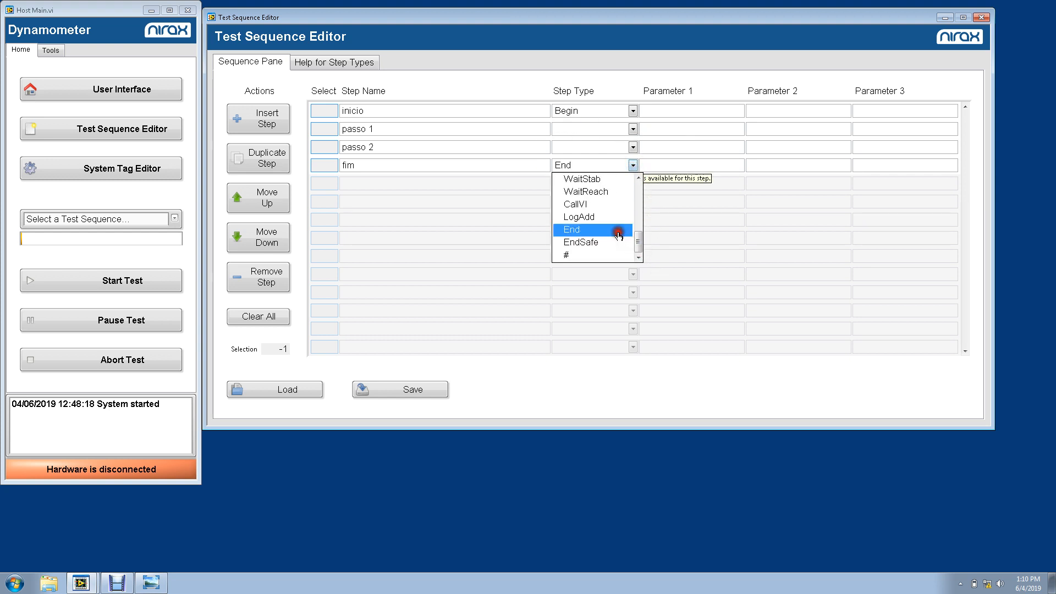
left_click(618, 236)
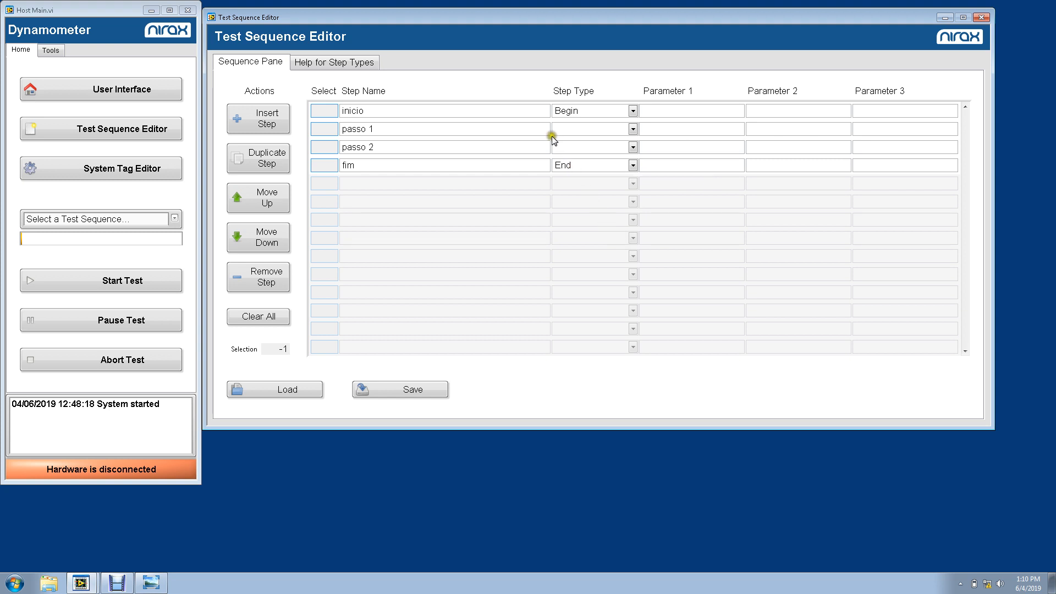
Make passo 1 a SetChannel step with VALVE as Parameter 1 and 1 as Parameter 2.
left_click(633, 129)
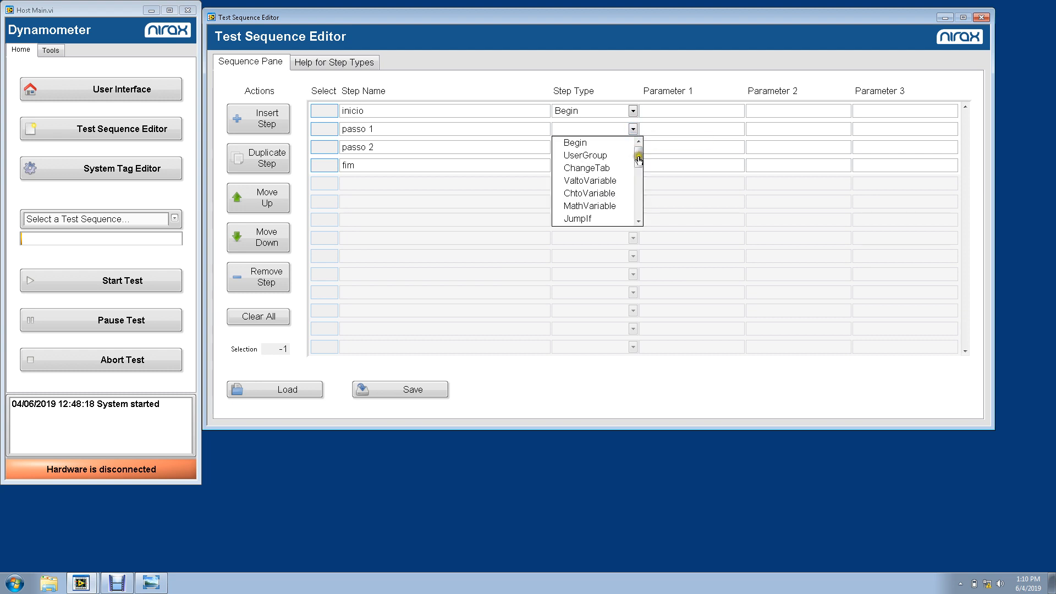
left_click(639, 160)
mouse_move(638, 161)
left_mouse_down()
mouse_move(639, 220)
mouse_move(632, 155)
mouse_move(638, 198)
left_mouse_up()
left_click(611, 195)
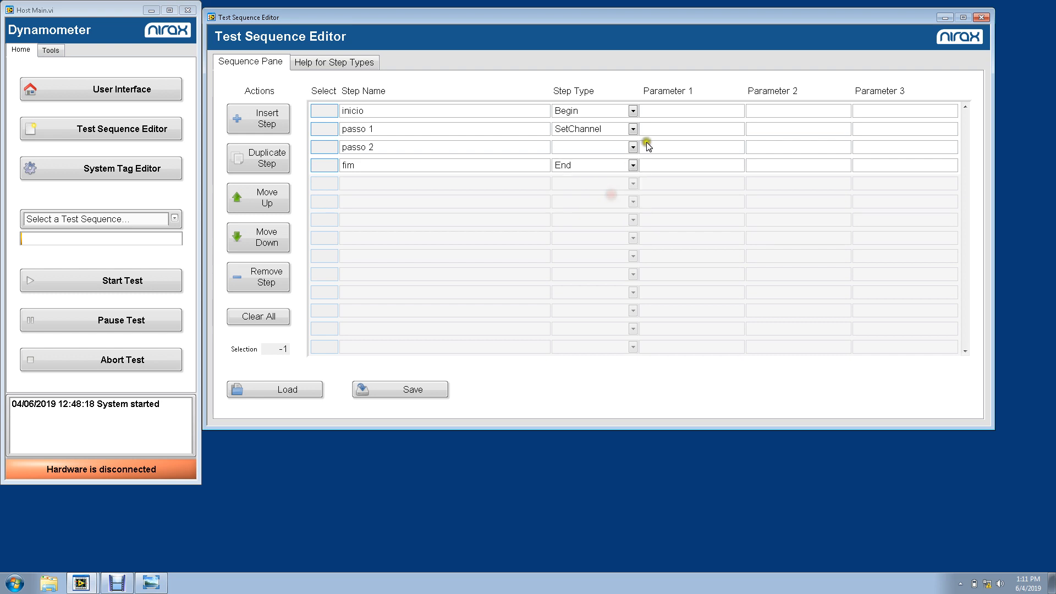
left_click(659, 130)
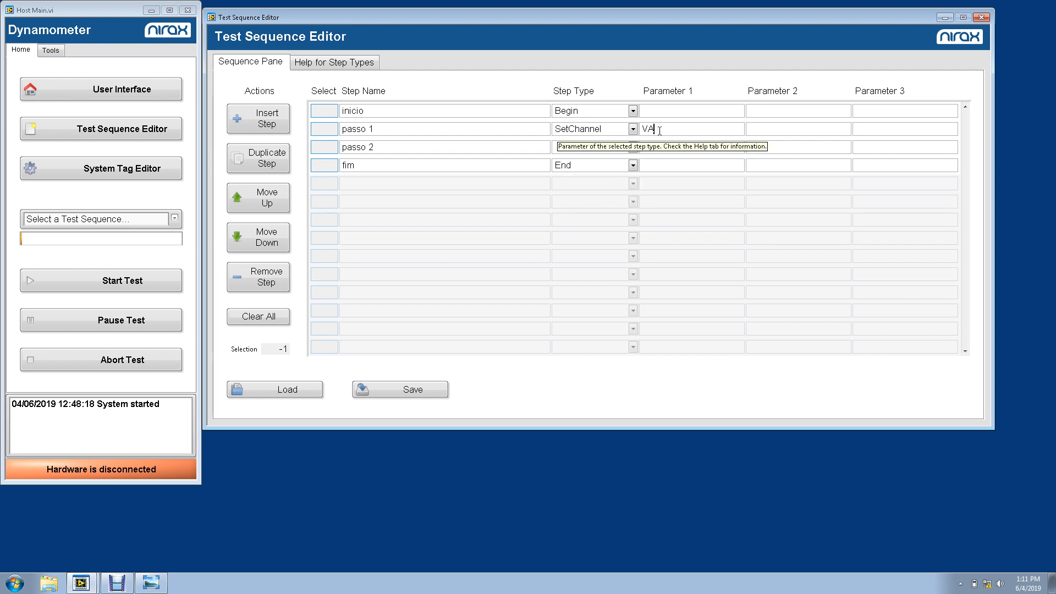
left_click(785, 132)
type("1")
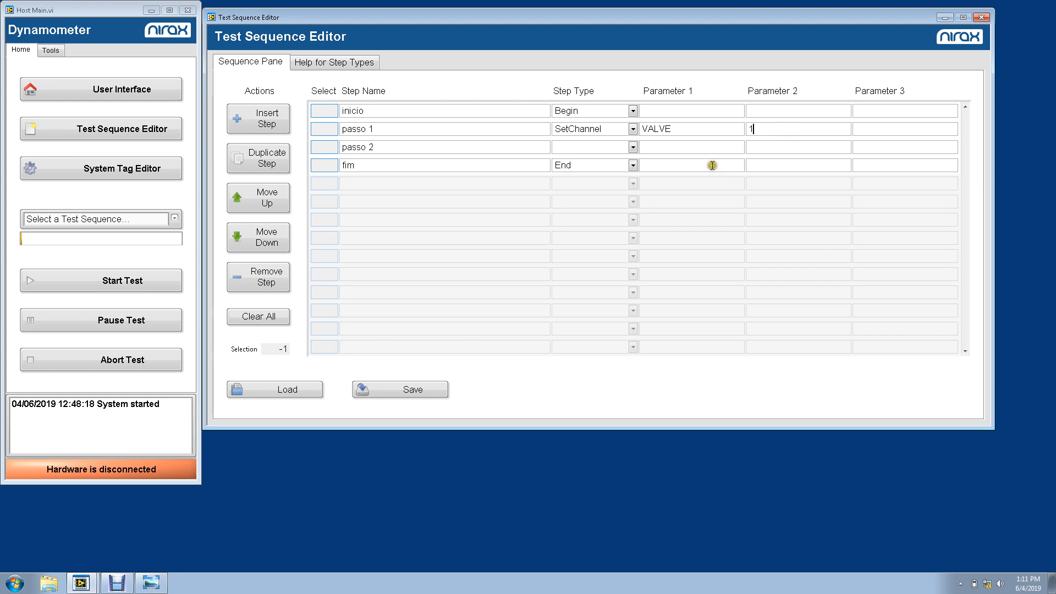
Make passo 2 a SetChannel step with VALVE as Parameter 1 and 0 as Parameter 2.
left_click(633, 147)
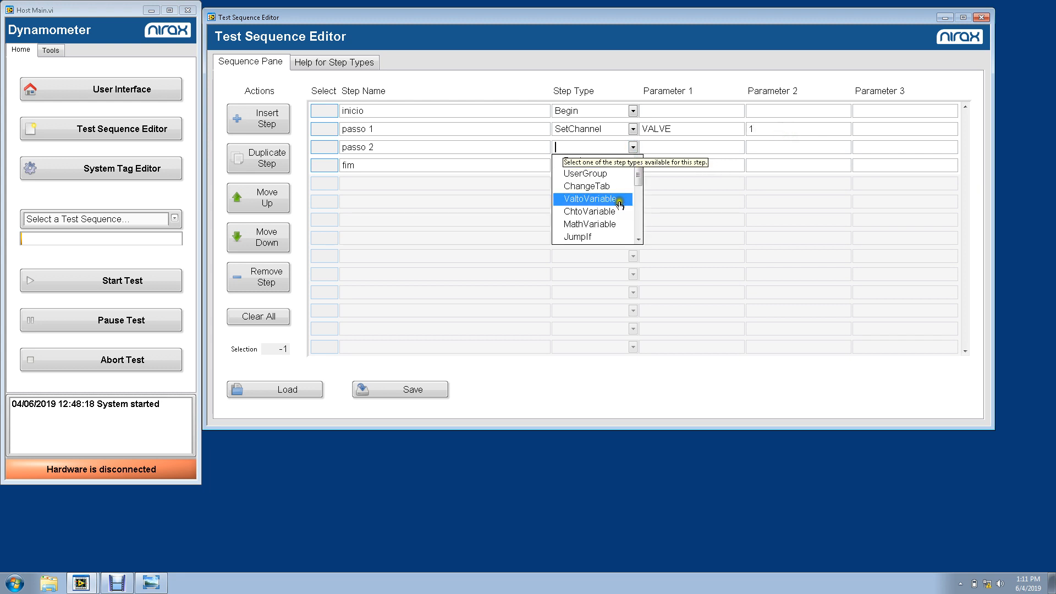
left_click_drag(638, 175, 639, 207)
left_click(620, 199)
left_click(650, 146)
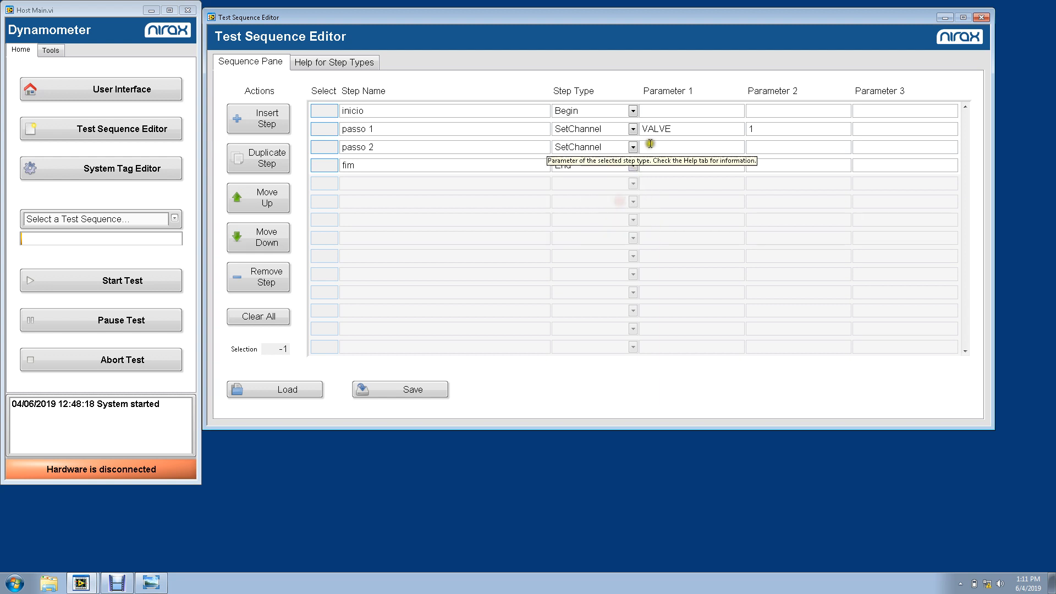
type("VALVE")
left_click(752, 147)
type("0")
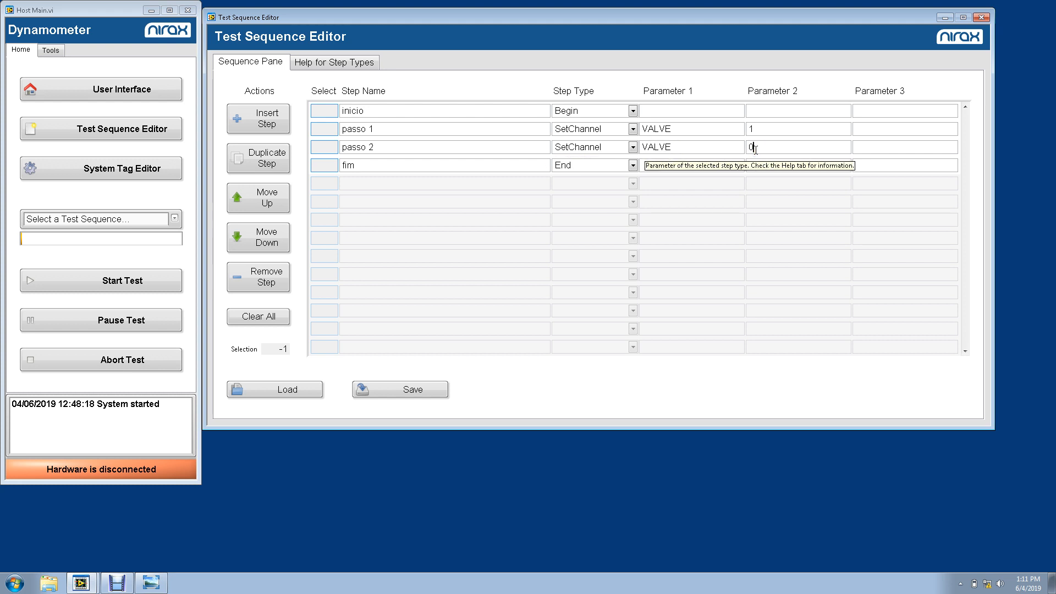
left_click(716, 80)
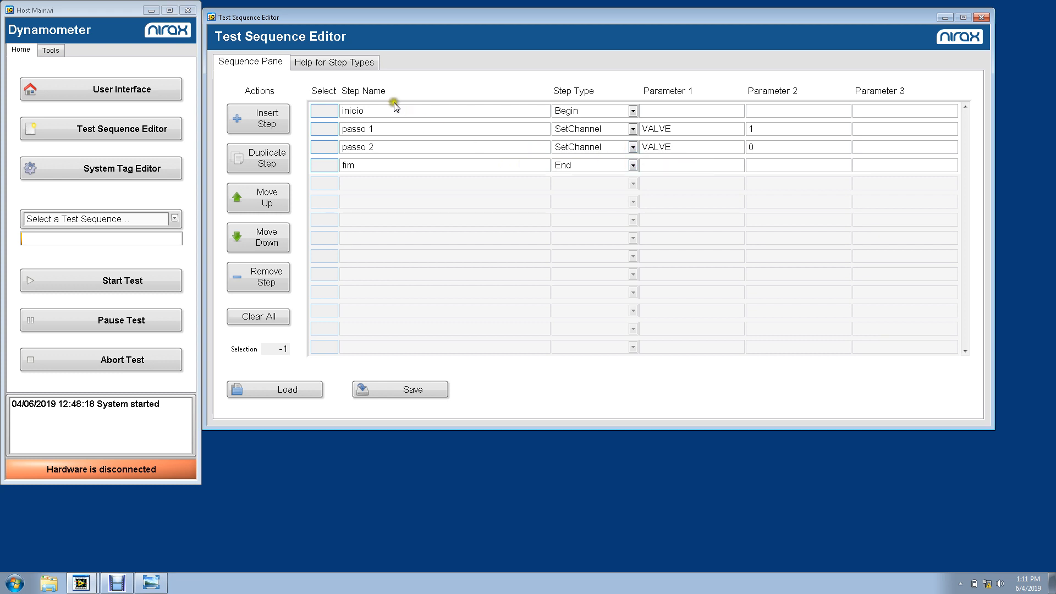
Review the help table of step types, parameters and descriptions, and return to the sequence pane.
left_click(333, 63)
left_click(326, 64)
left_click(328, 65)
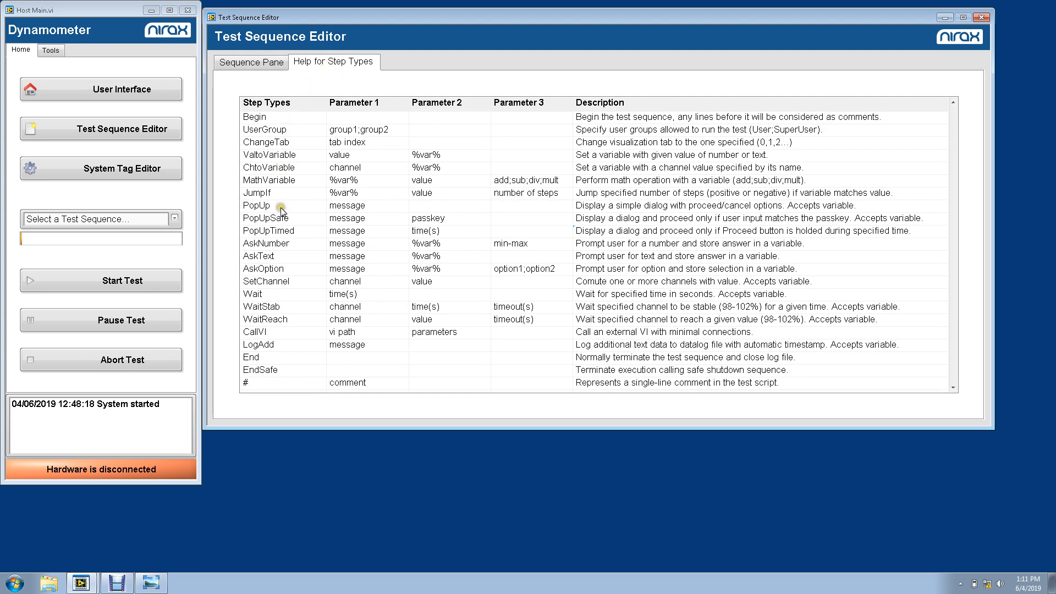
left_click(569, 309)
left_click(274, 64)
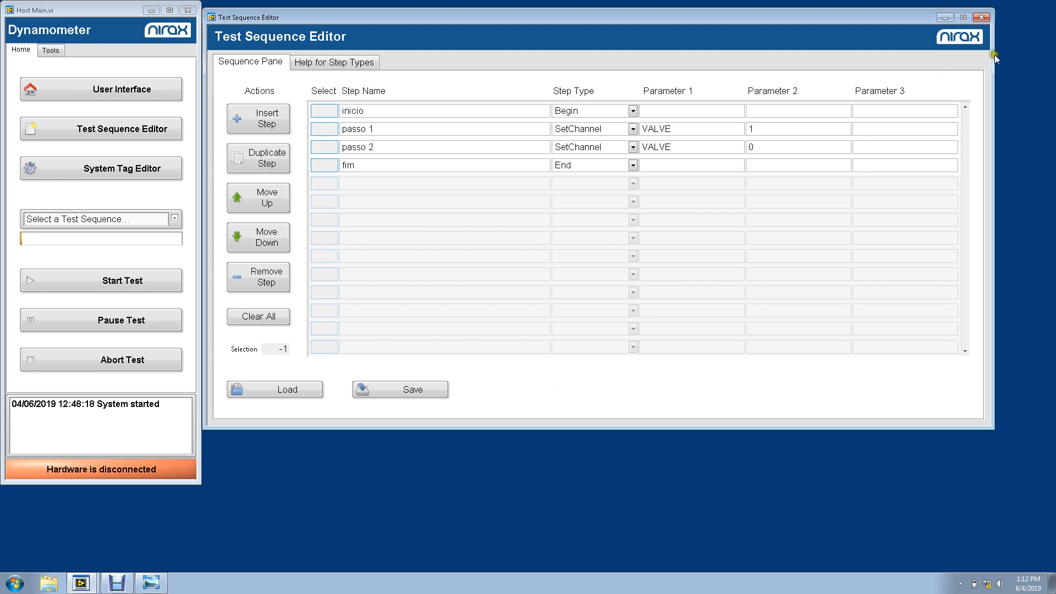
Check the default save folder path for test sequence files, and cancel without saving the sequence.
left_click(371, 387)
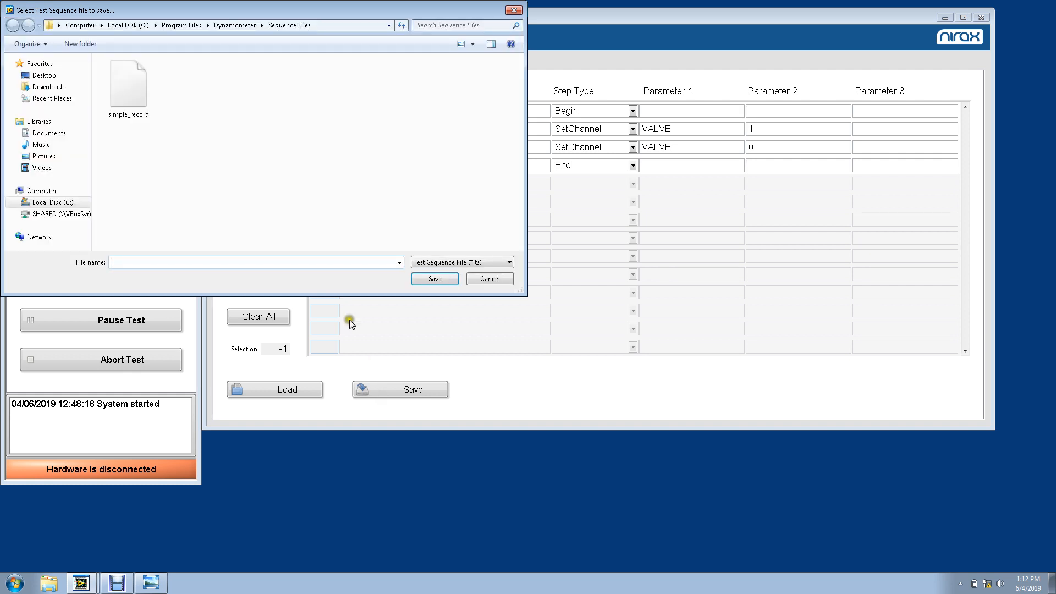
left_click(329, 26)
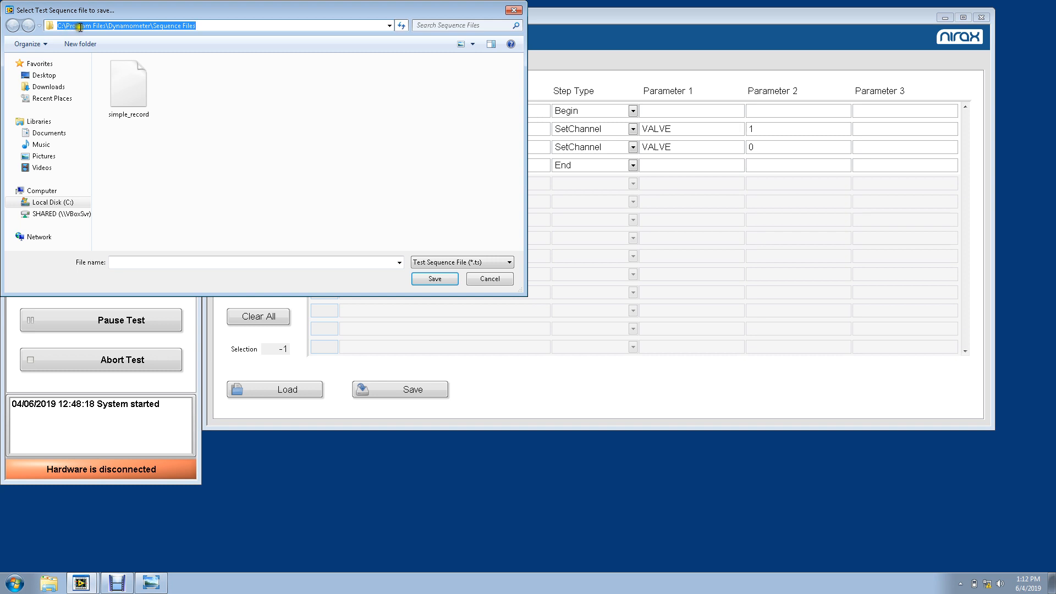
left_click(116, 25)
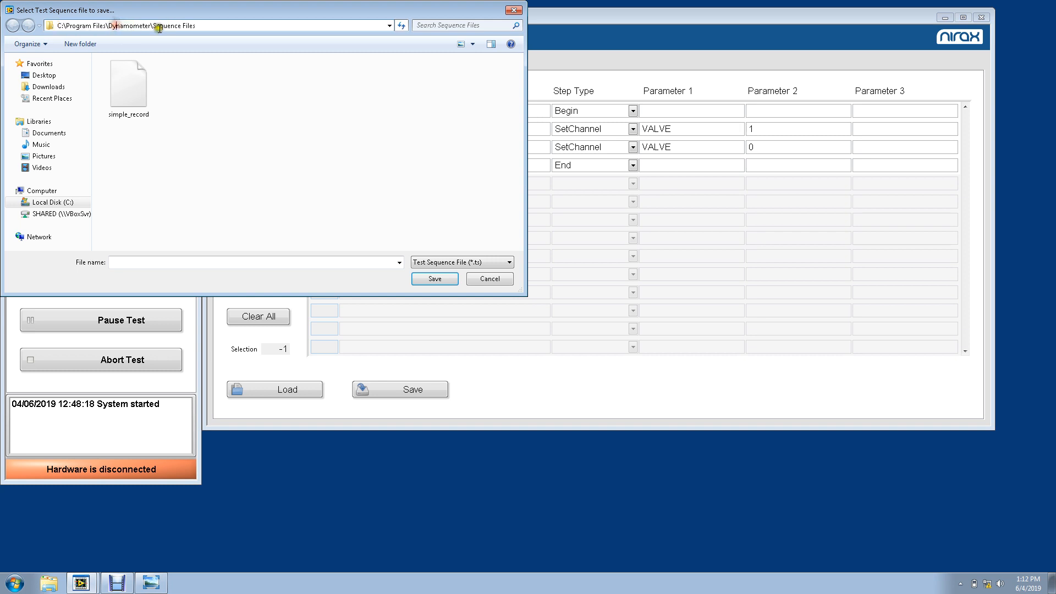
left_click(205, 111)
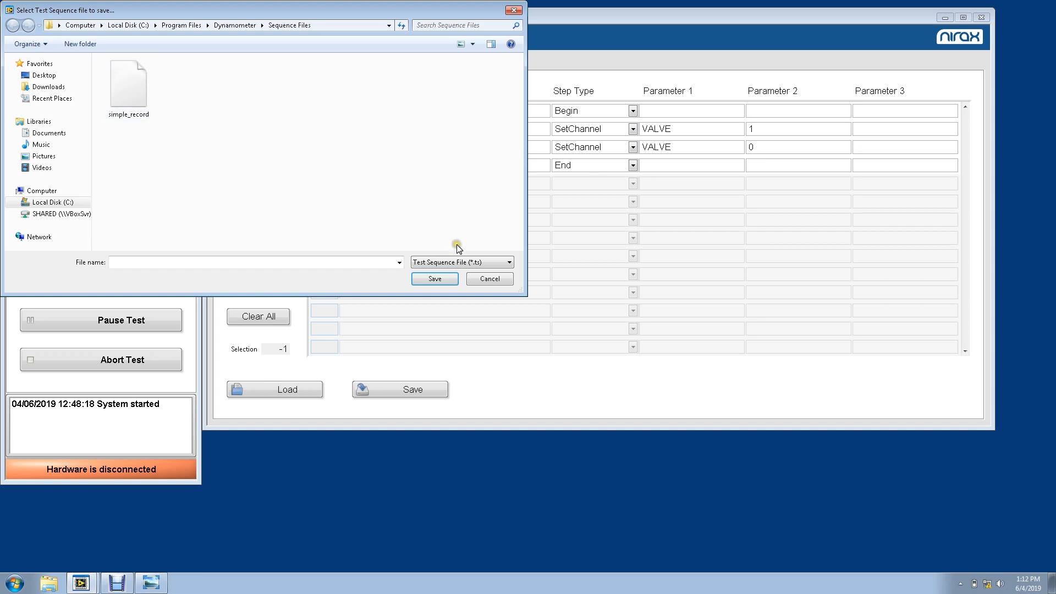
left_click(487, 280)
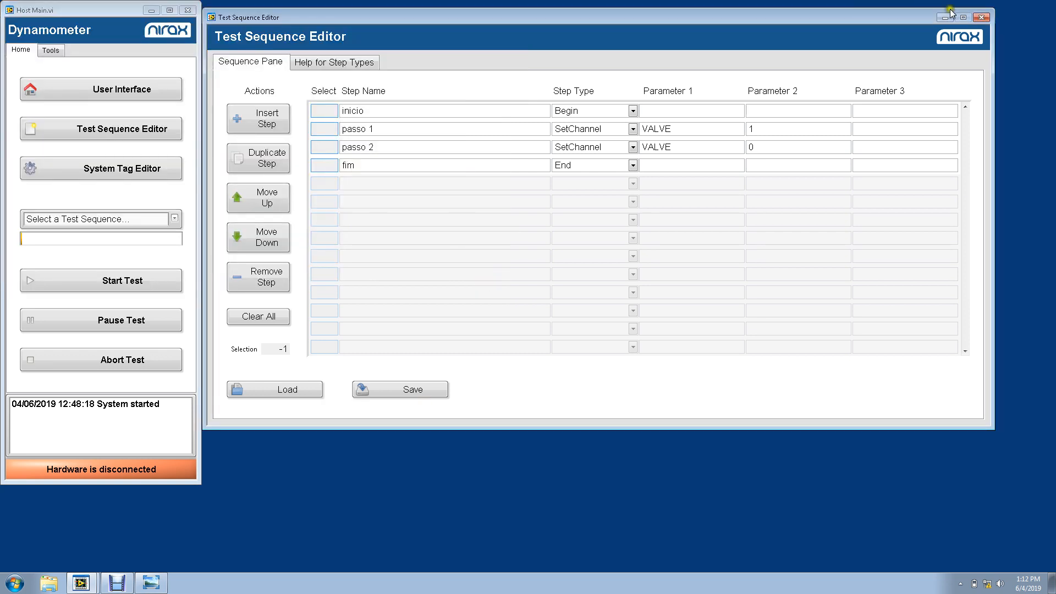
Exit the Test Sequence Editor and choose simple_record.ts as the test sequence in the main window.
left_click(982, 17)
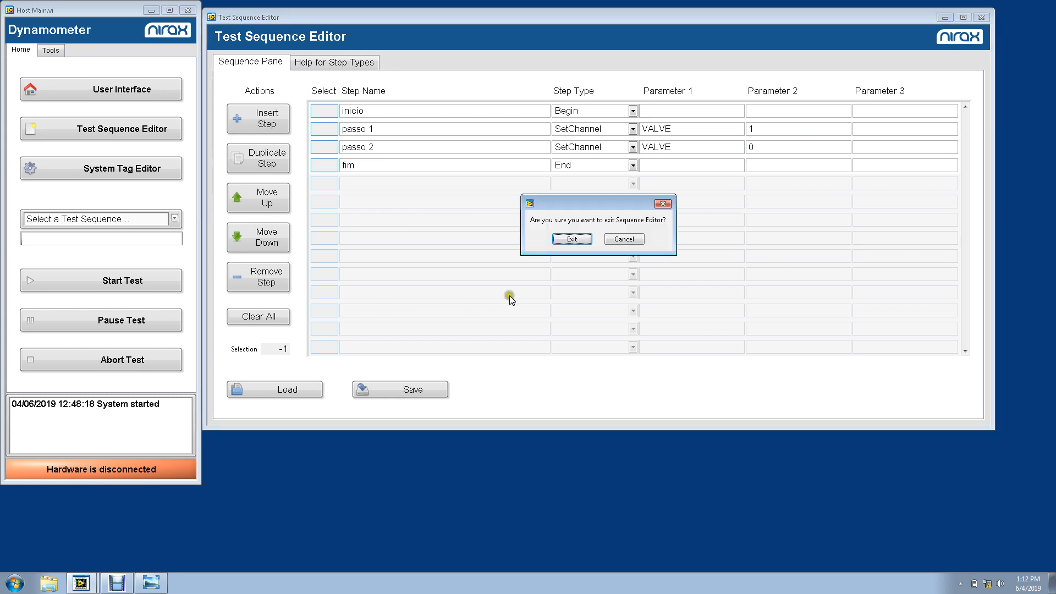
left_click(567, 239)
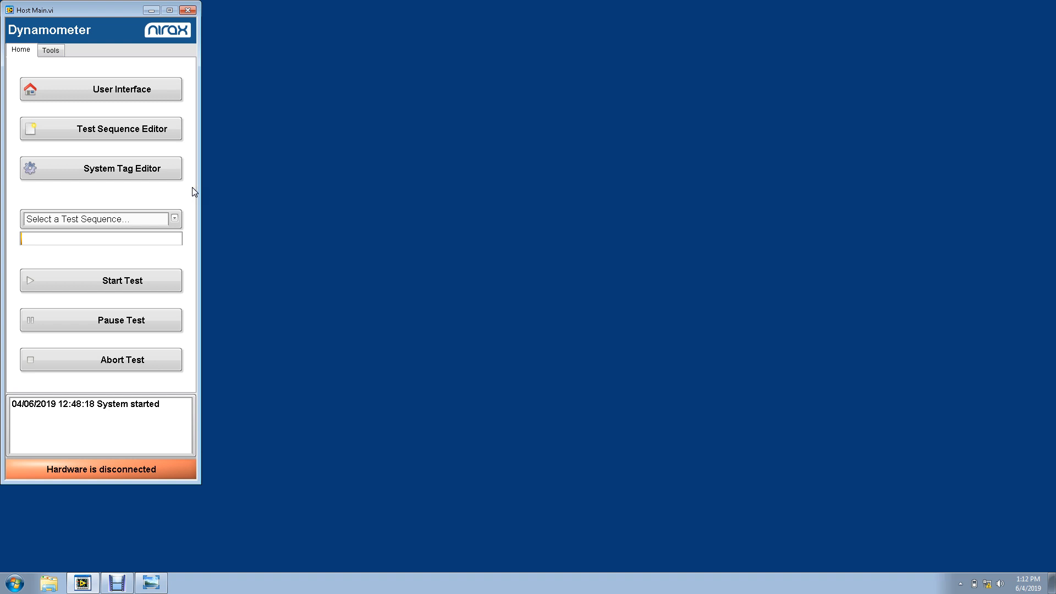
left_click(176, 216)
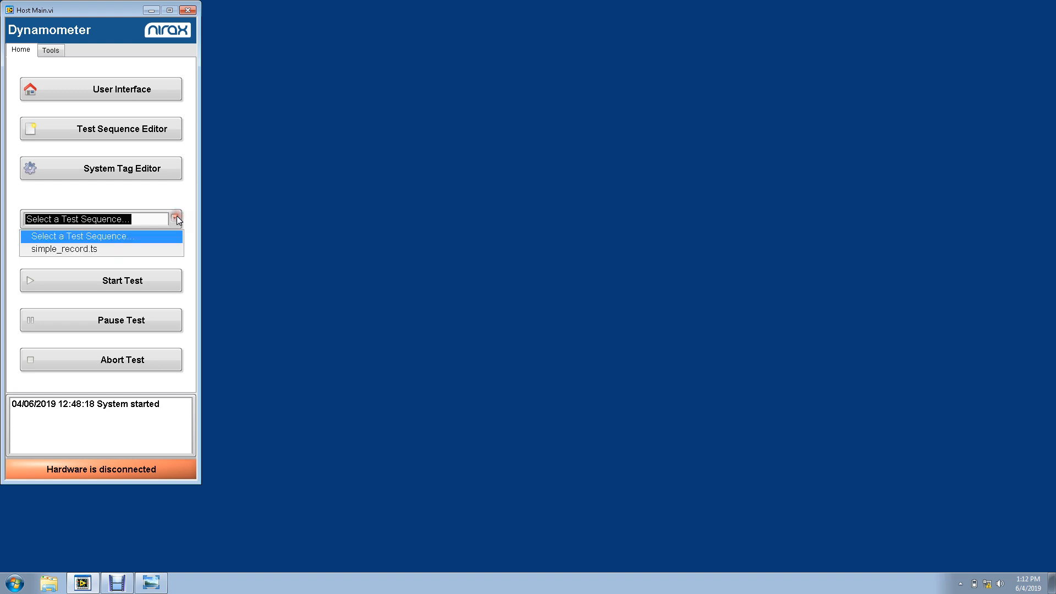
left_click(156, 250)
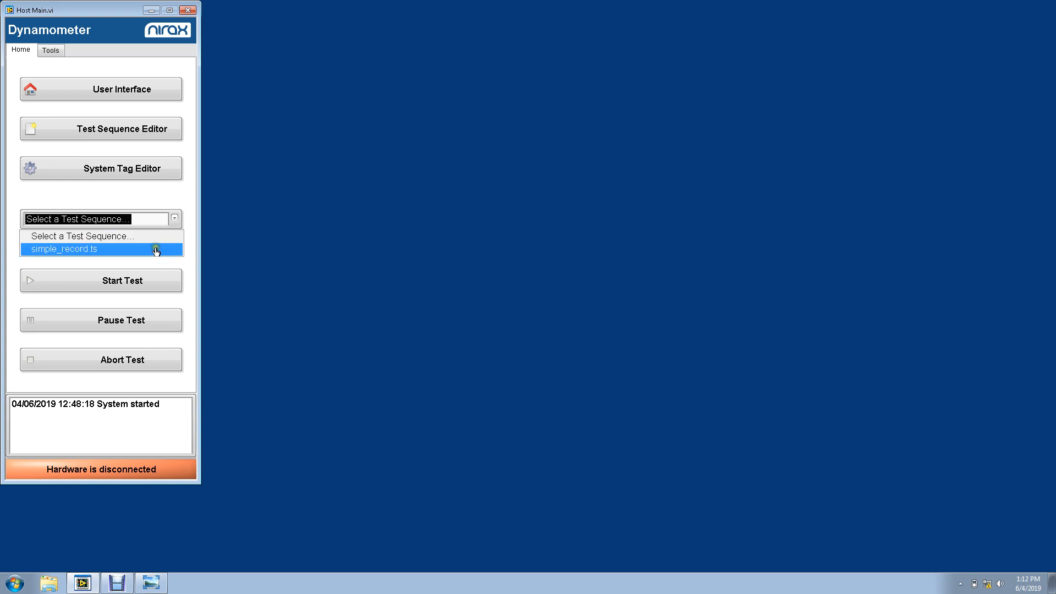
left_click(156, 251)
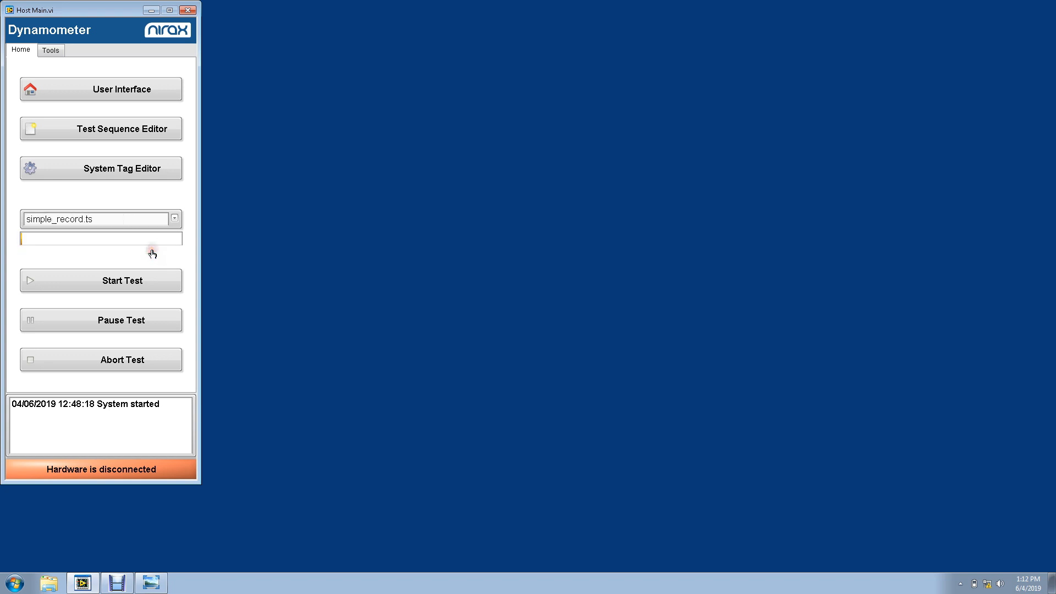
left_click(83, 217)
left_click(155, 256)
left_click(161, 297)
left_click(162, 297)
left_click(161, 297)
left_click(165, 294)
left_click(96, 320)
Examine the current configuration file path and the Safe Ending Channel States among the Dynamometer tools.
left_click(50, 52)
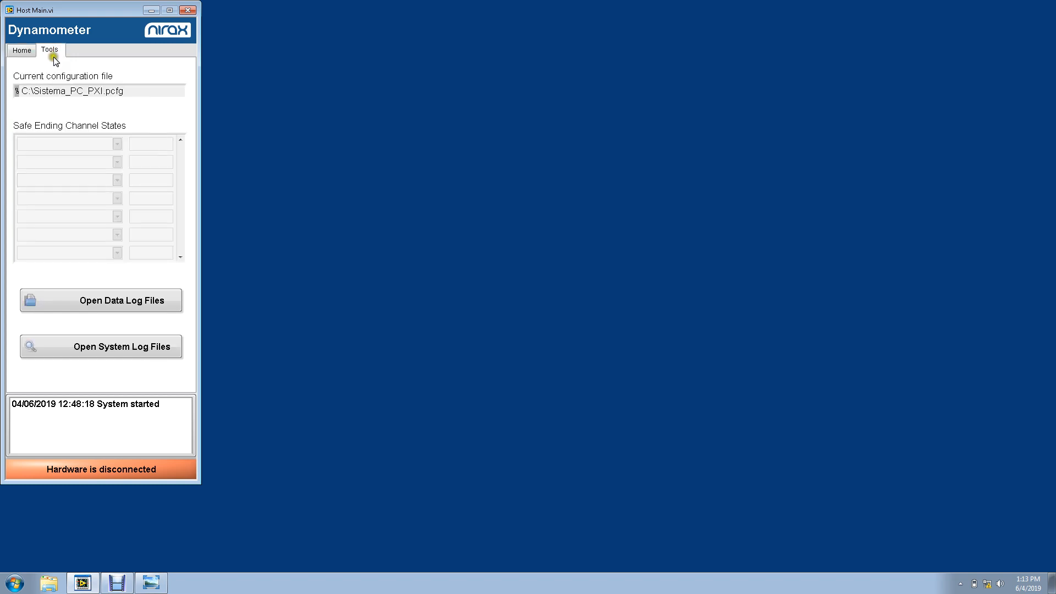
double_click(138, 89)
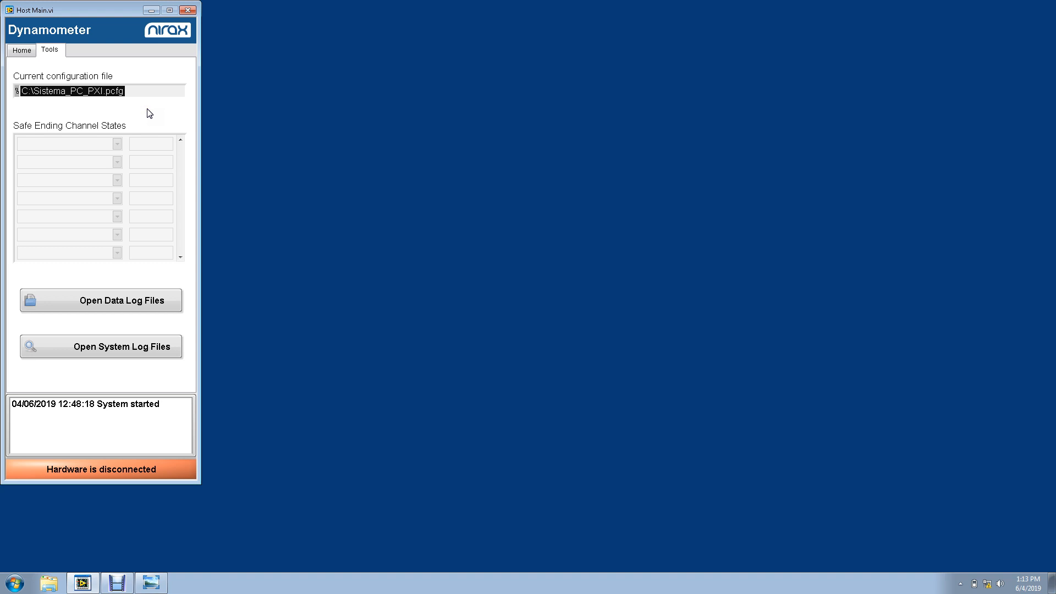
left_click(148, 110)
left_click(116, 148)
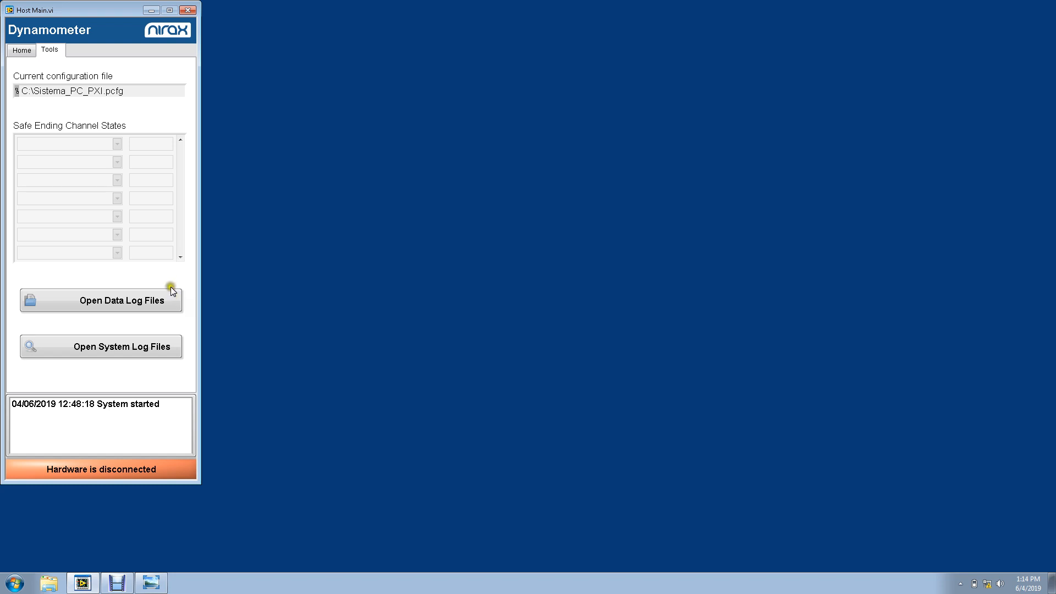
Open the system log files folder, close it again and return to the Dynamometer home view.
left_click(174, 350)
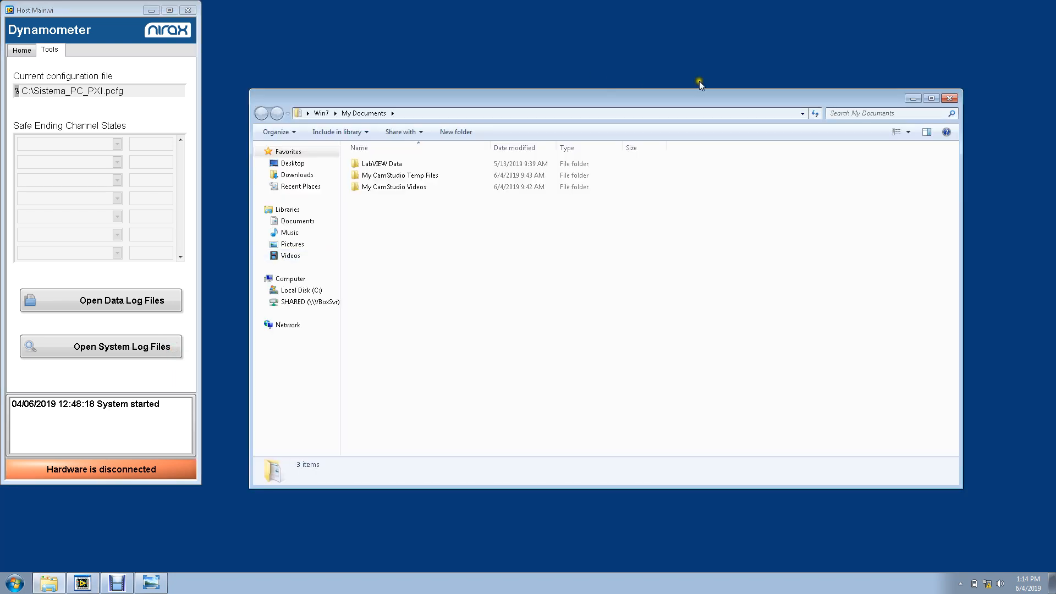
left_click(950, 99)
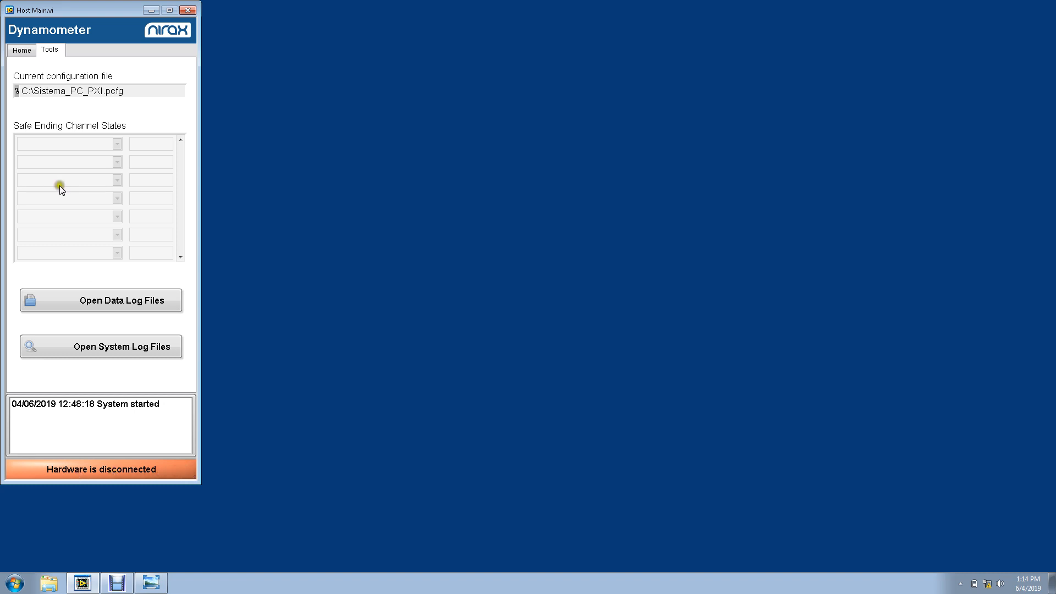
left_click(22, 51)
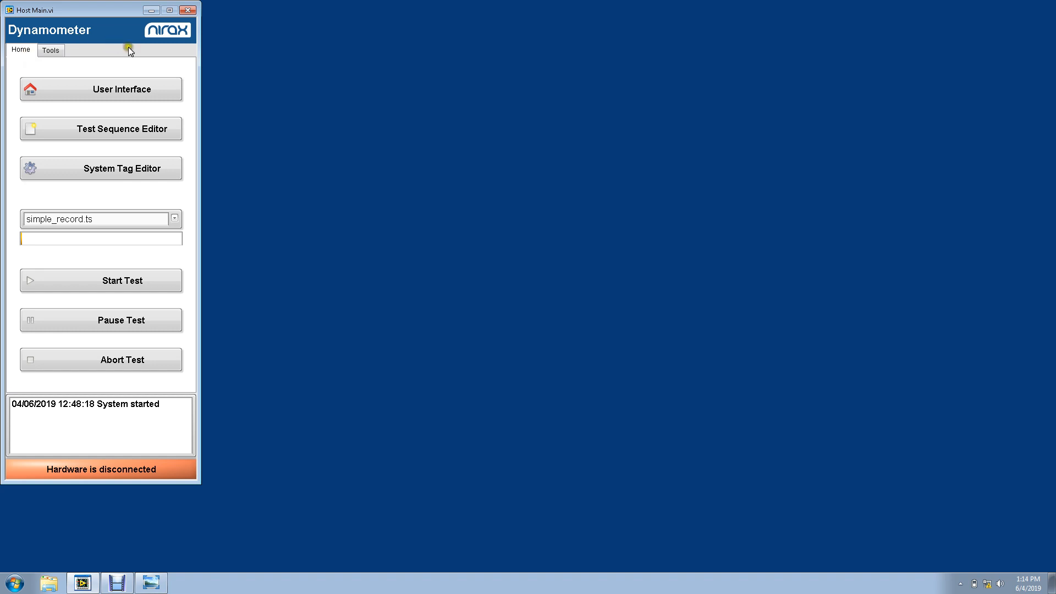
Switch to Windows Photo Viewer and advance the presentation to the Dinamômetro Multifuncional title slide.
left_click(152, 583)
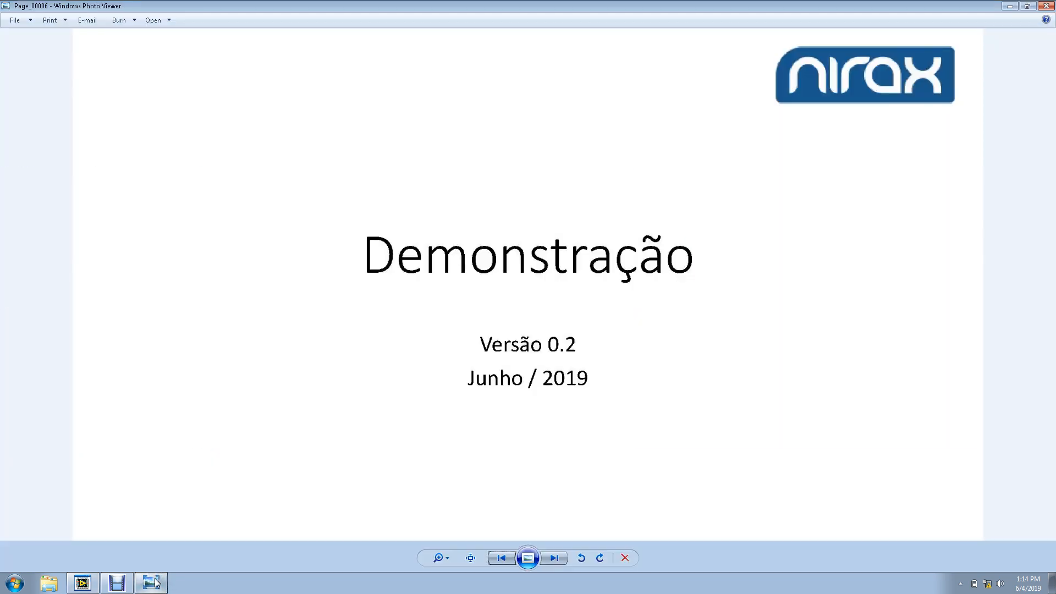
left_click(562, 557)
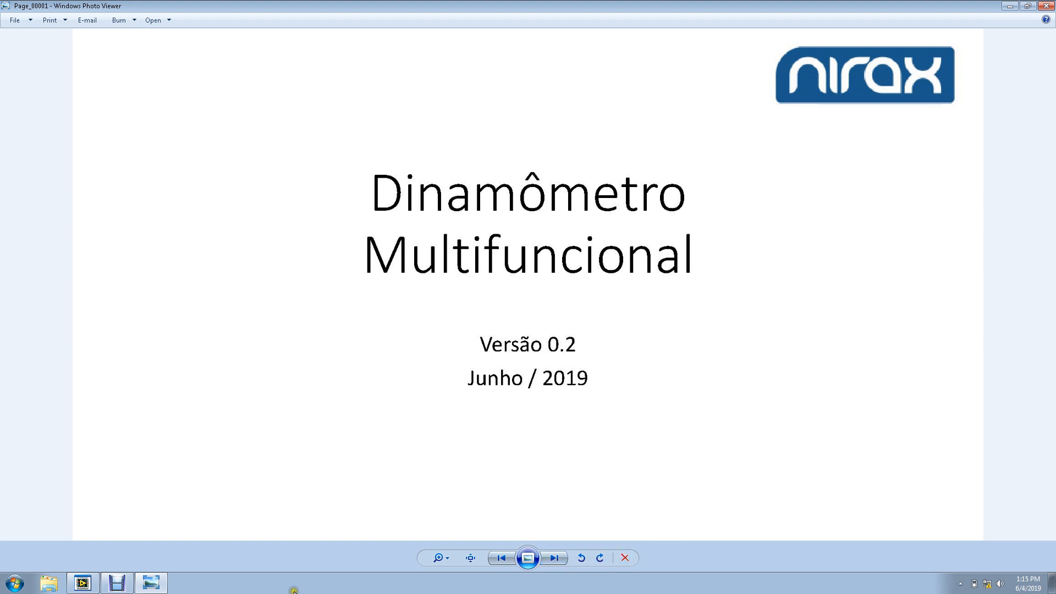
left_click(83, 584)
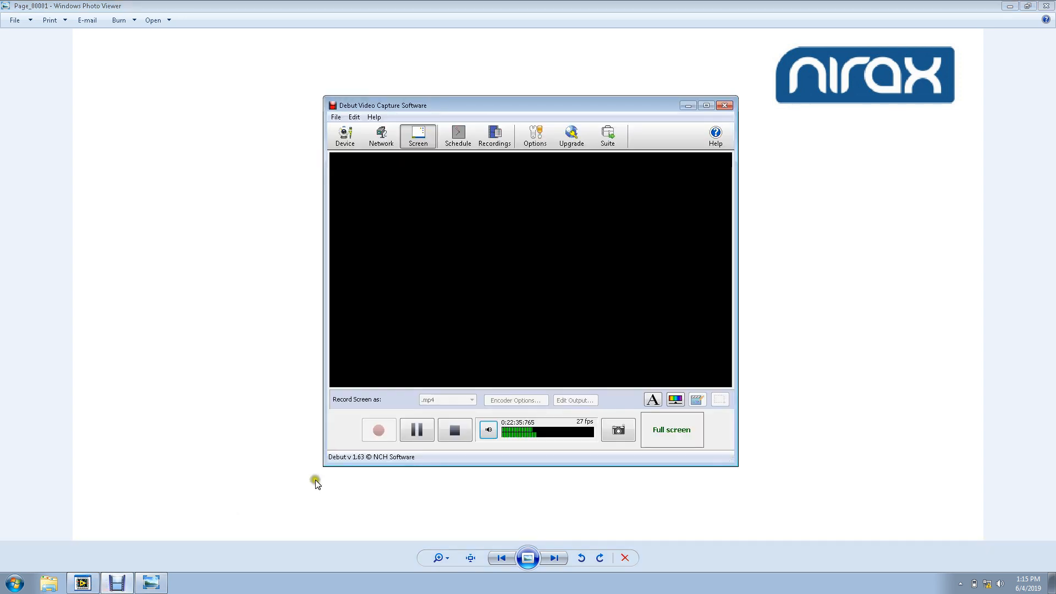